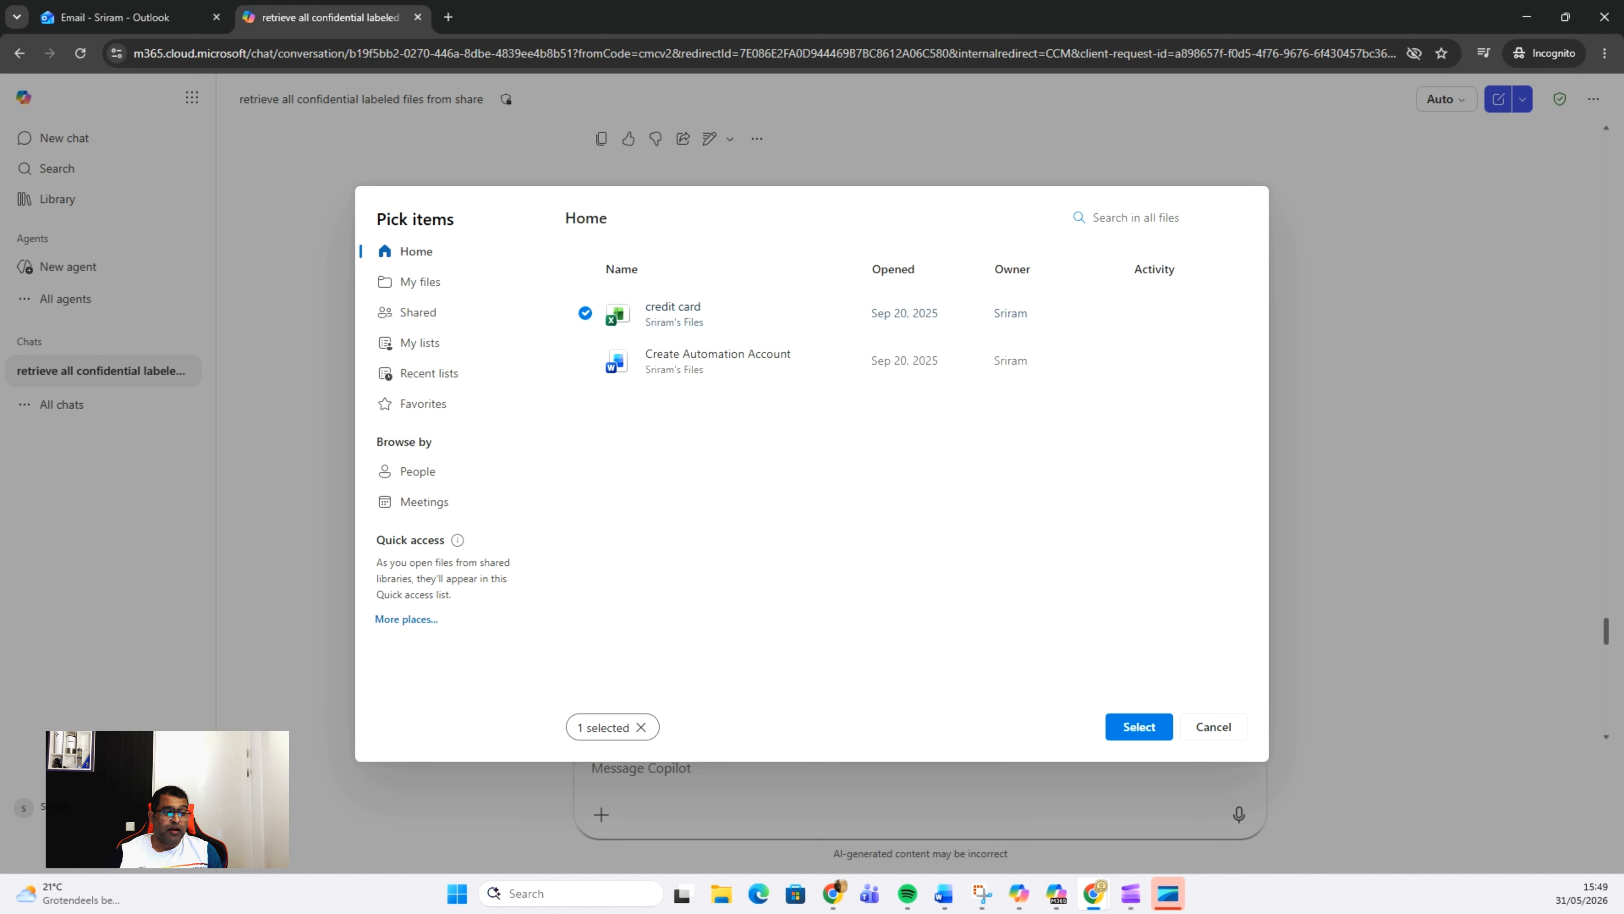
Step: Switch to the Purview browser window, open the Risky AI usage quick policy - 5/31/2026 for editing, and review its template prerequisites
{"action": "left_click", "coordinate": [833, 892]}
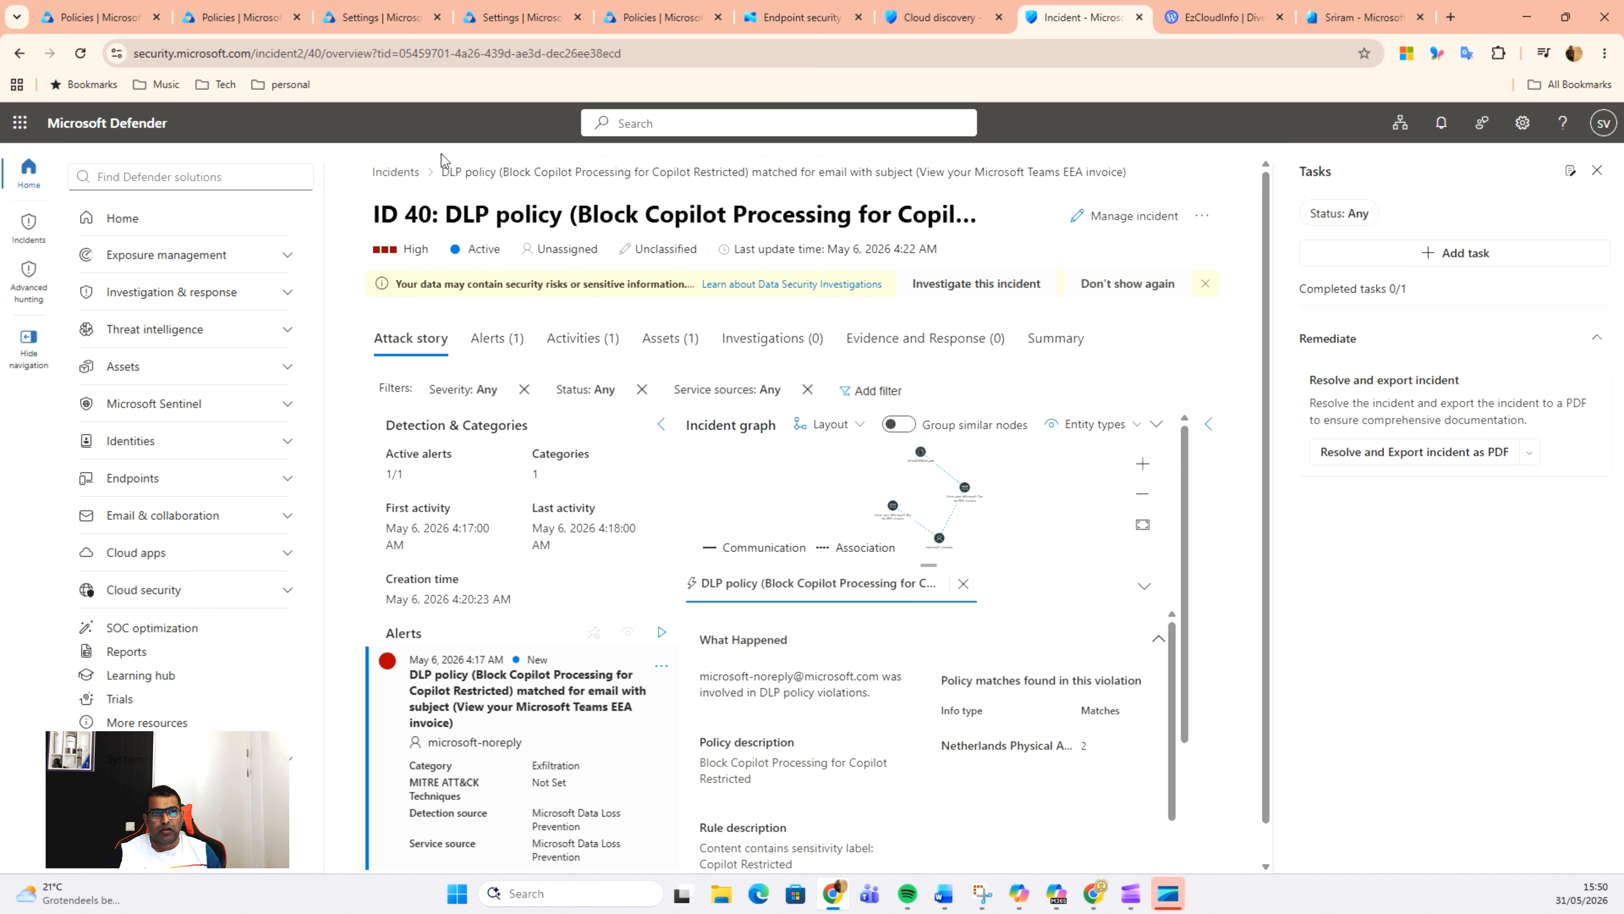
{"action": "left_click", "coordinate": [90, 26]}
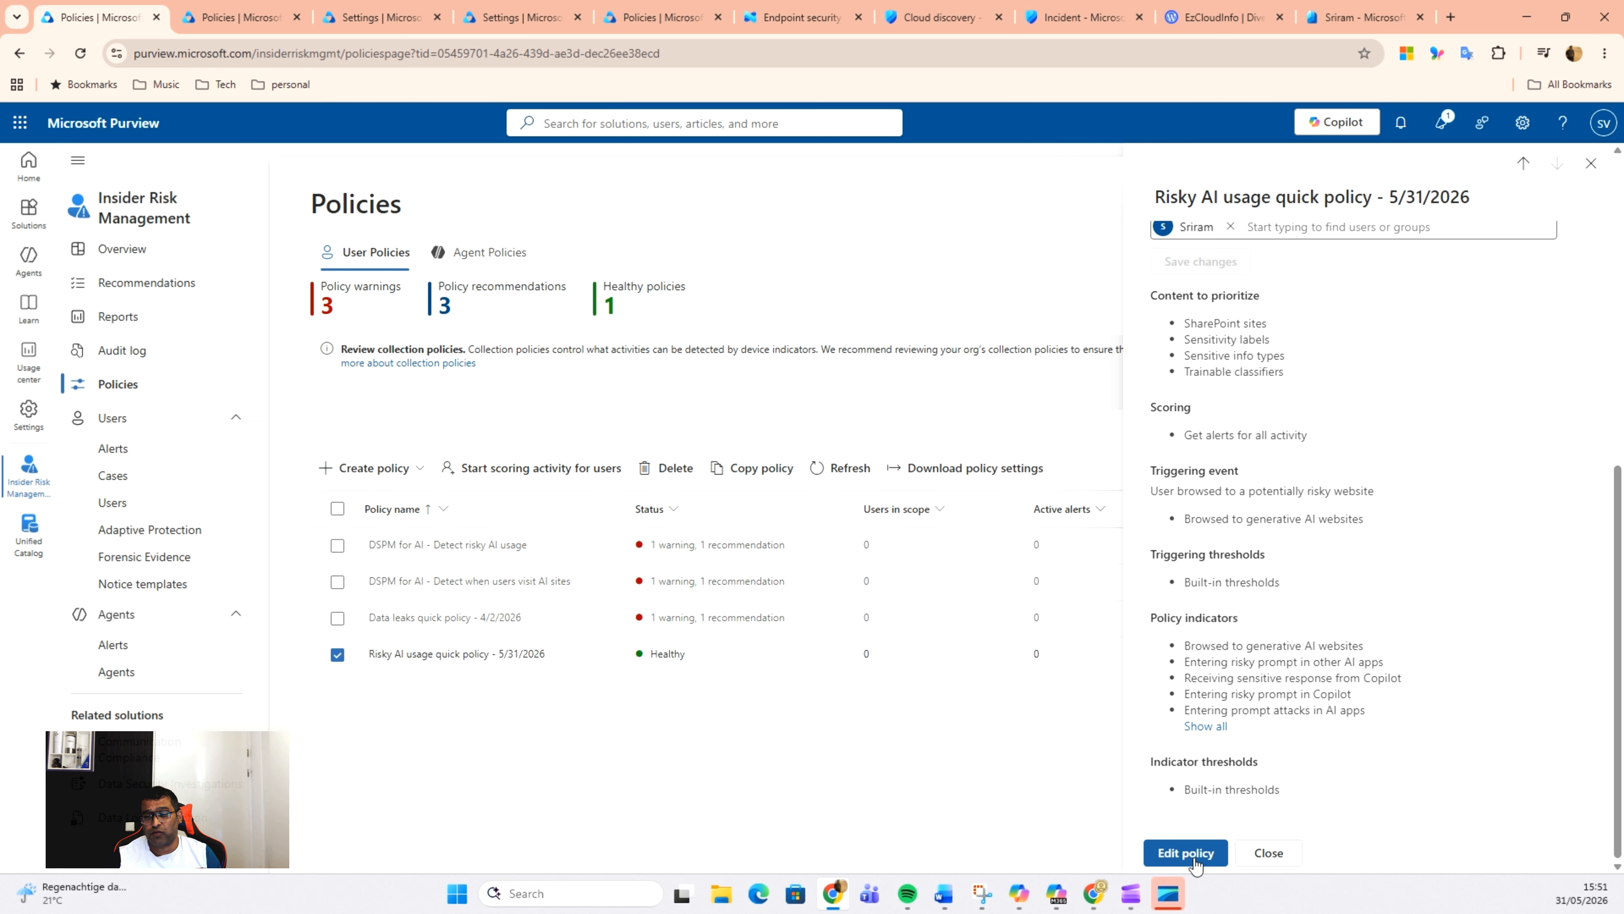
{"action": "left_click", "coordinate": [1185, 853]}
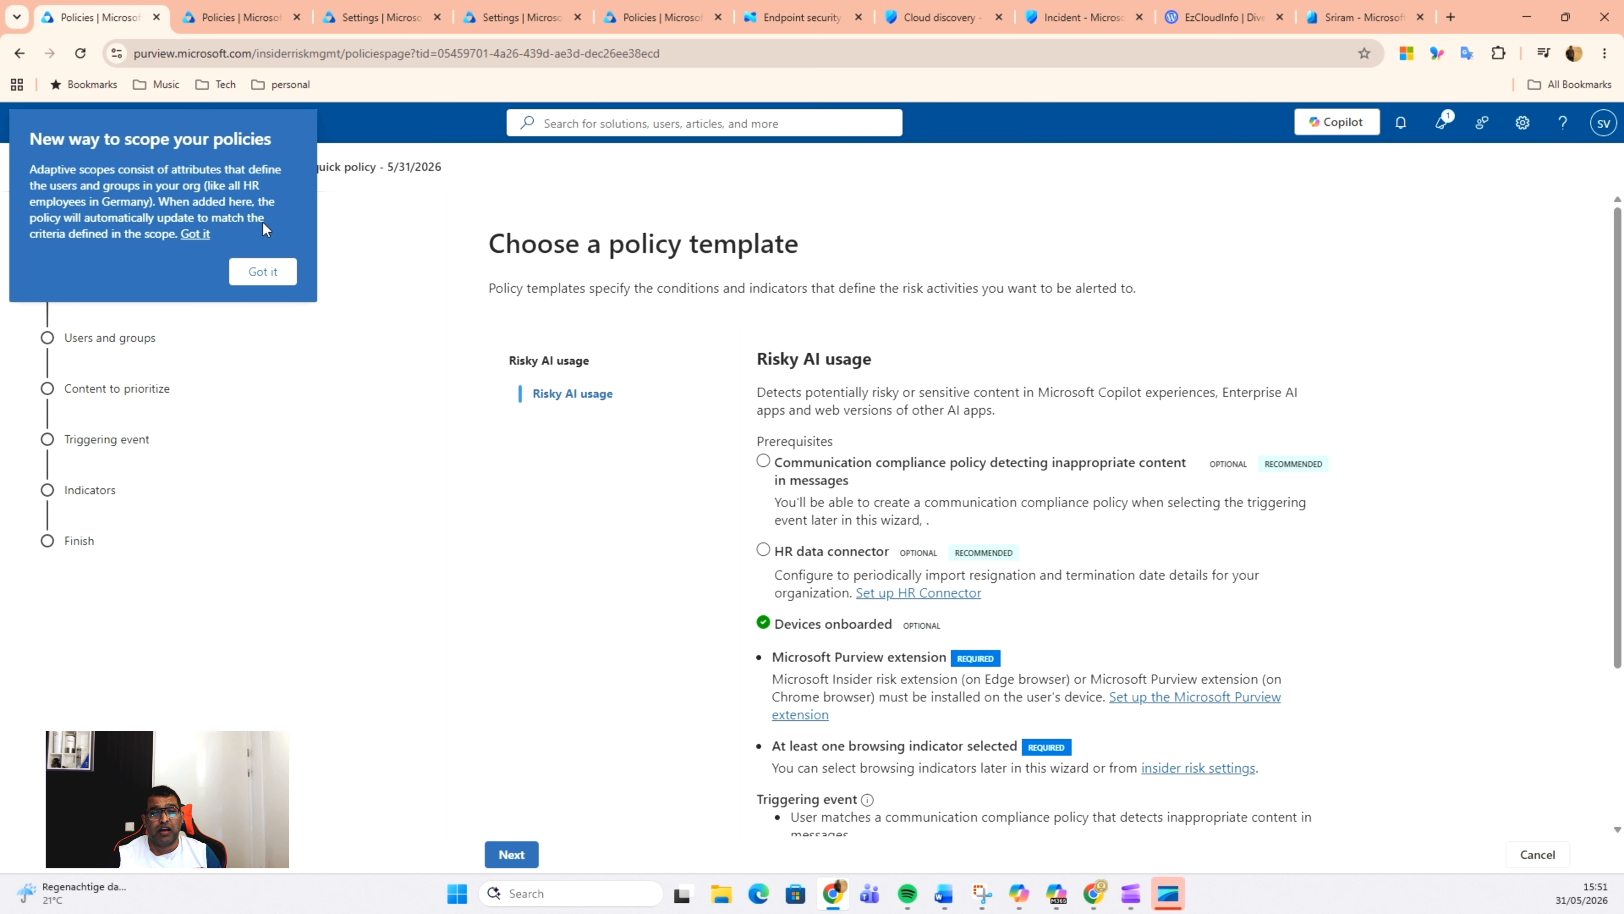
{"action": "left_click", "coordinate": [263, 272]}
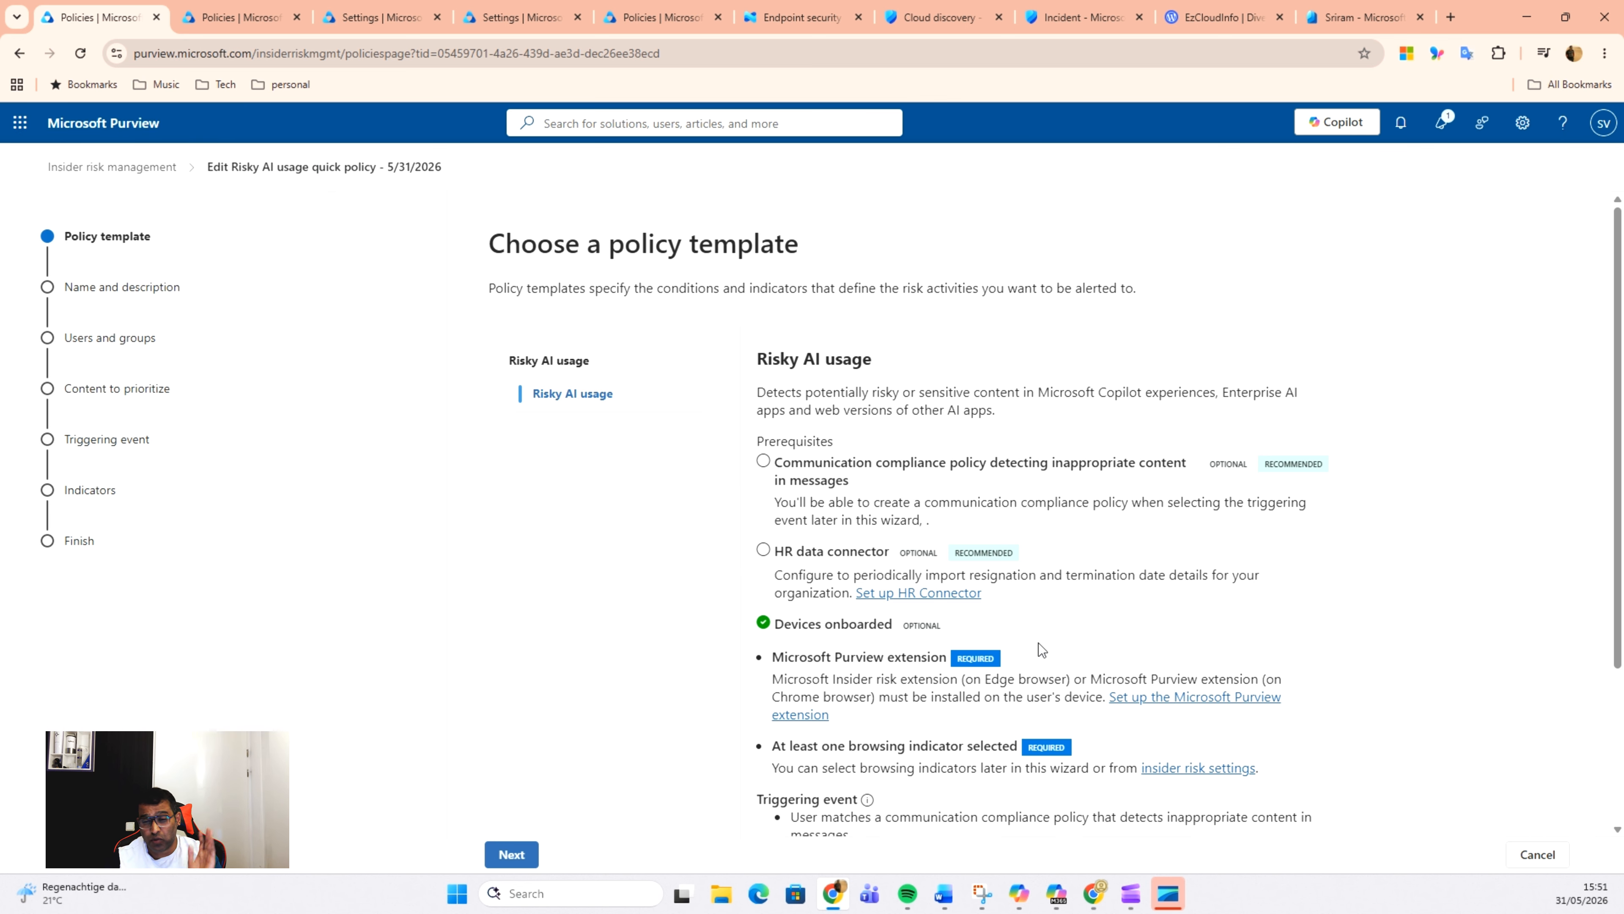
{"action": "scroll", "coordinate": [1056, 639], "scroll_direction": "down", "scroll_amount": 1}
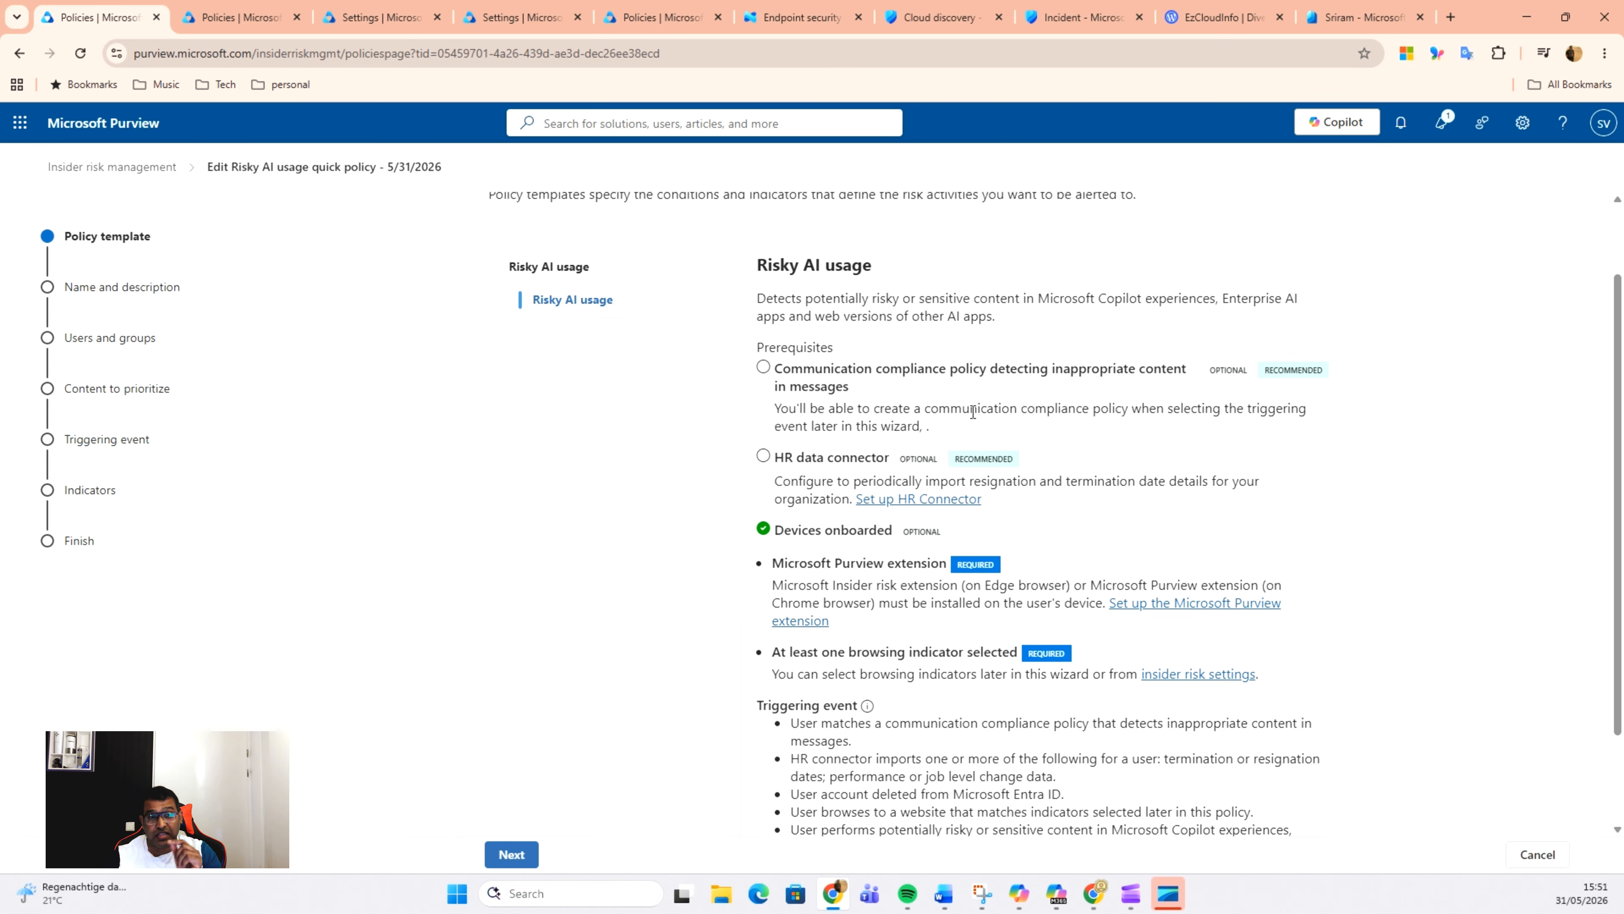
{"action": "scroll", "coordinate": [932, 515], "scroll_direction": "down", "scroll_amount": 2}
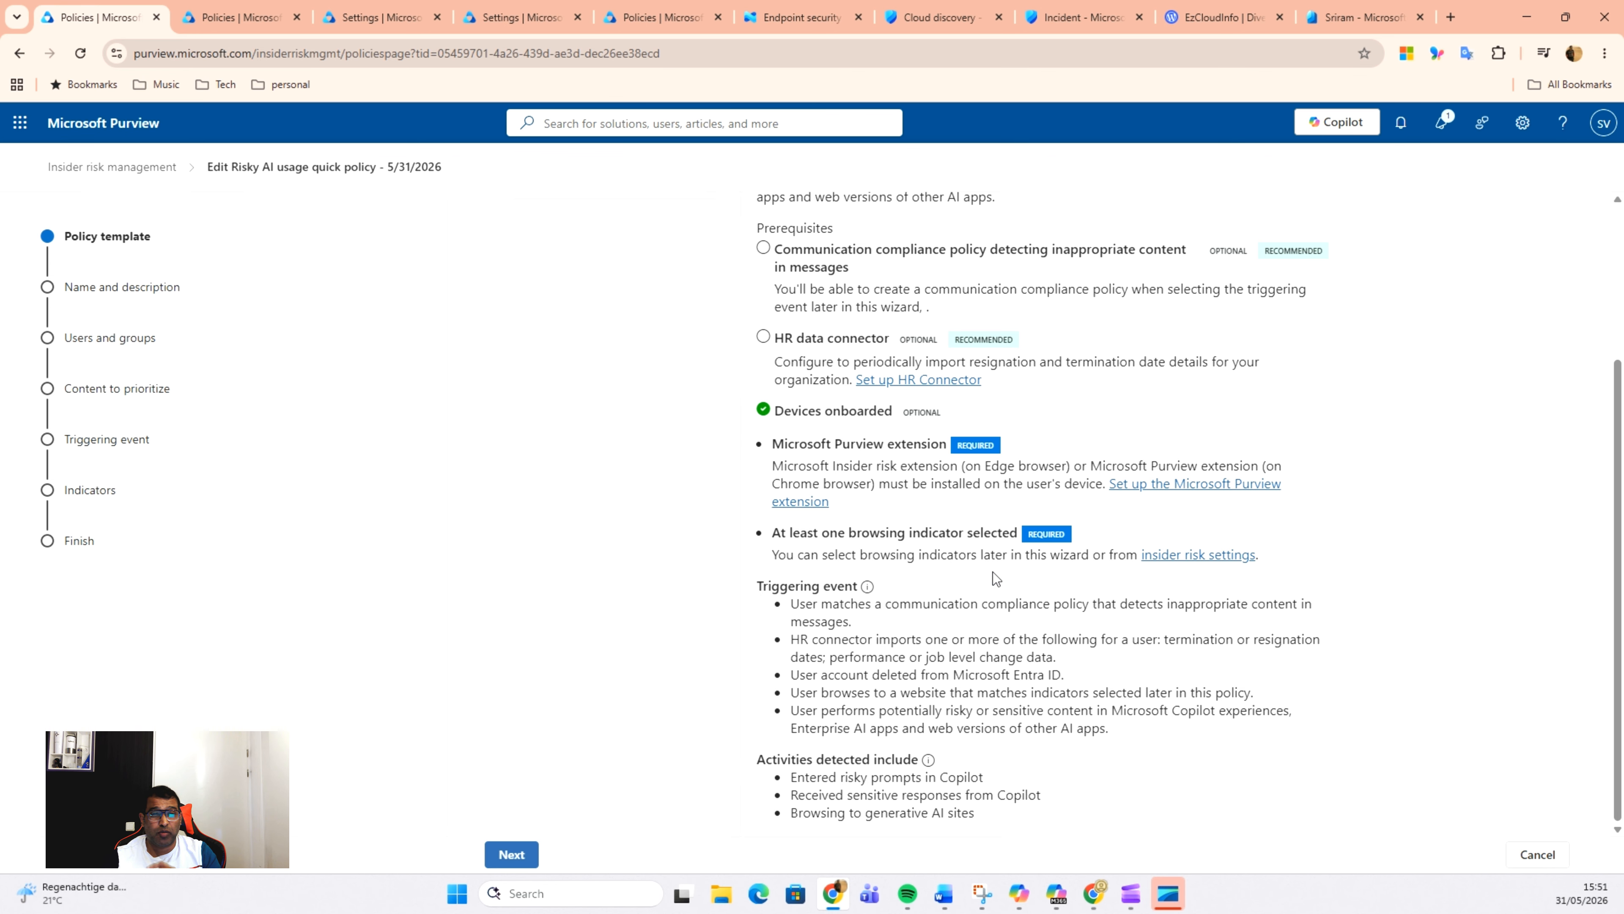
Step: Examine the risky browsing indicators enabled in the Insider Risk Management policy indicator settings
{"action": "left_click", "coordinate": [364, 17]}
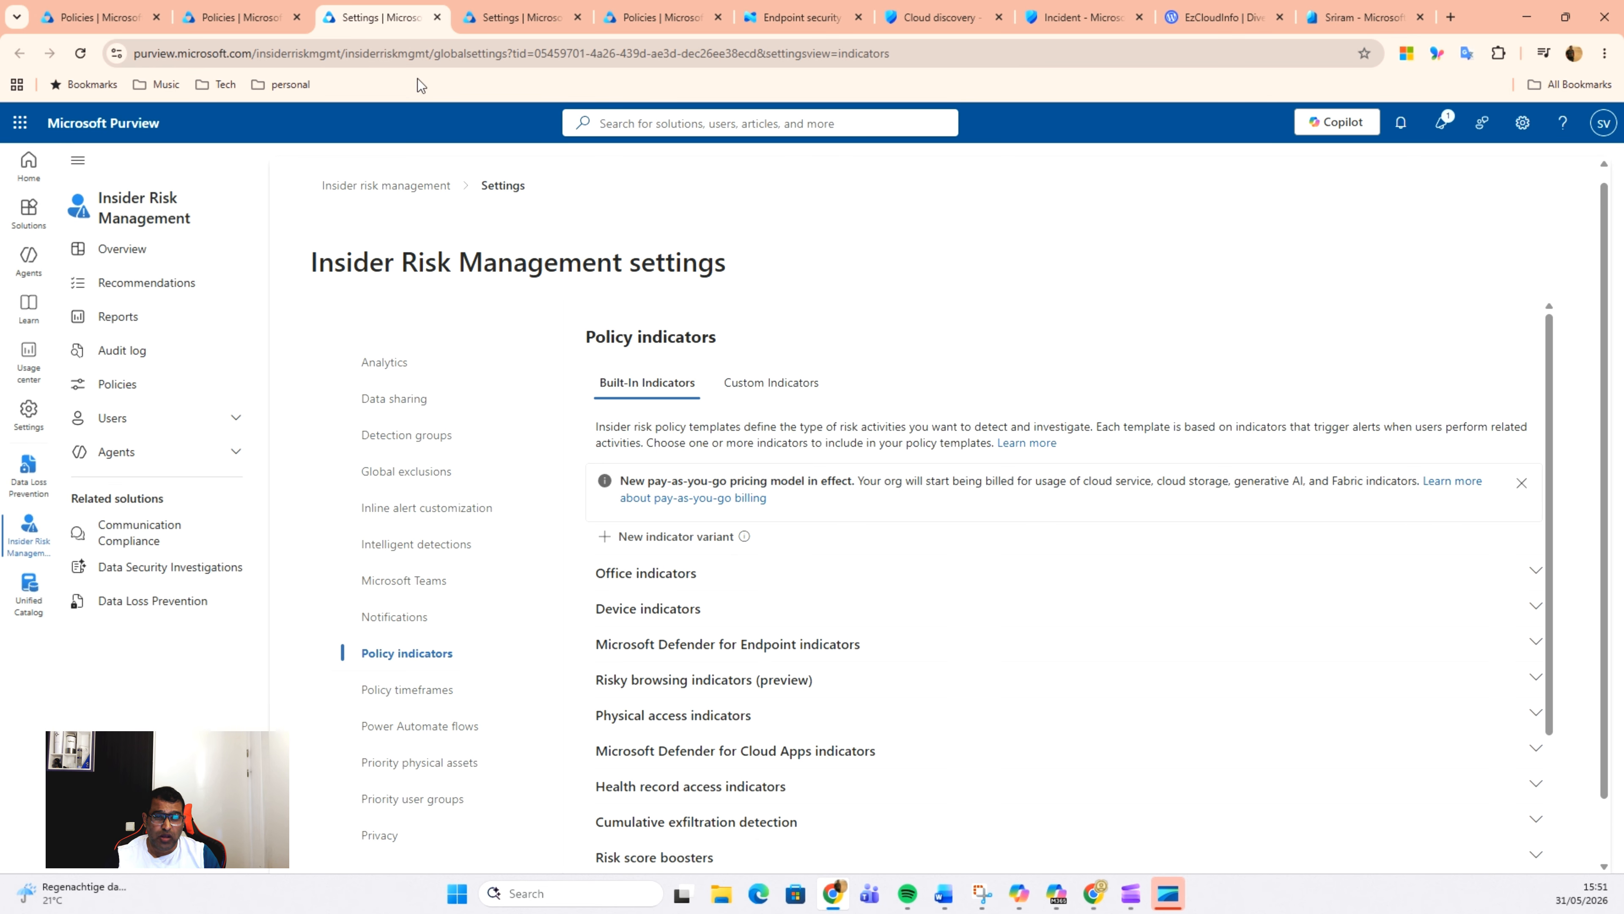
{"action": "scroll", "coordinate": [1119, 720], "scroll_direction": "down", "scroll_amount": 3}
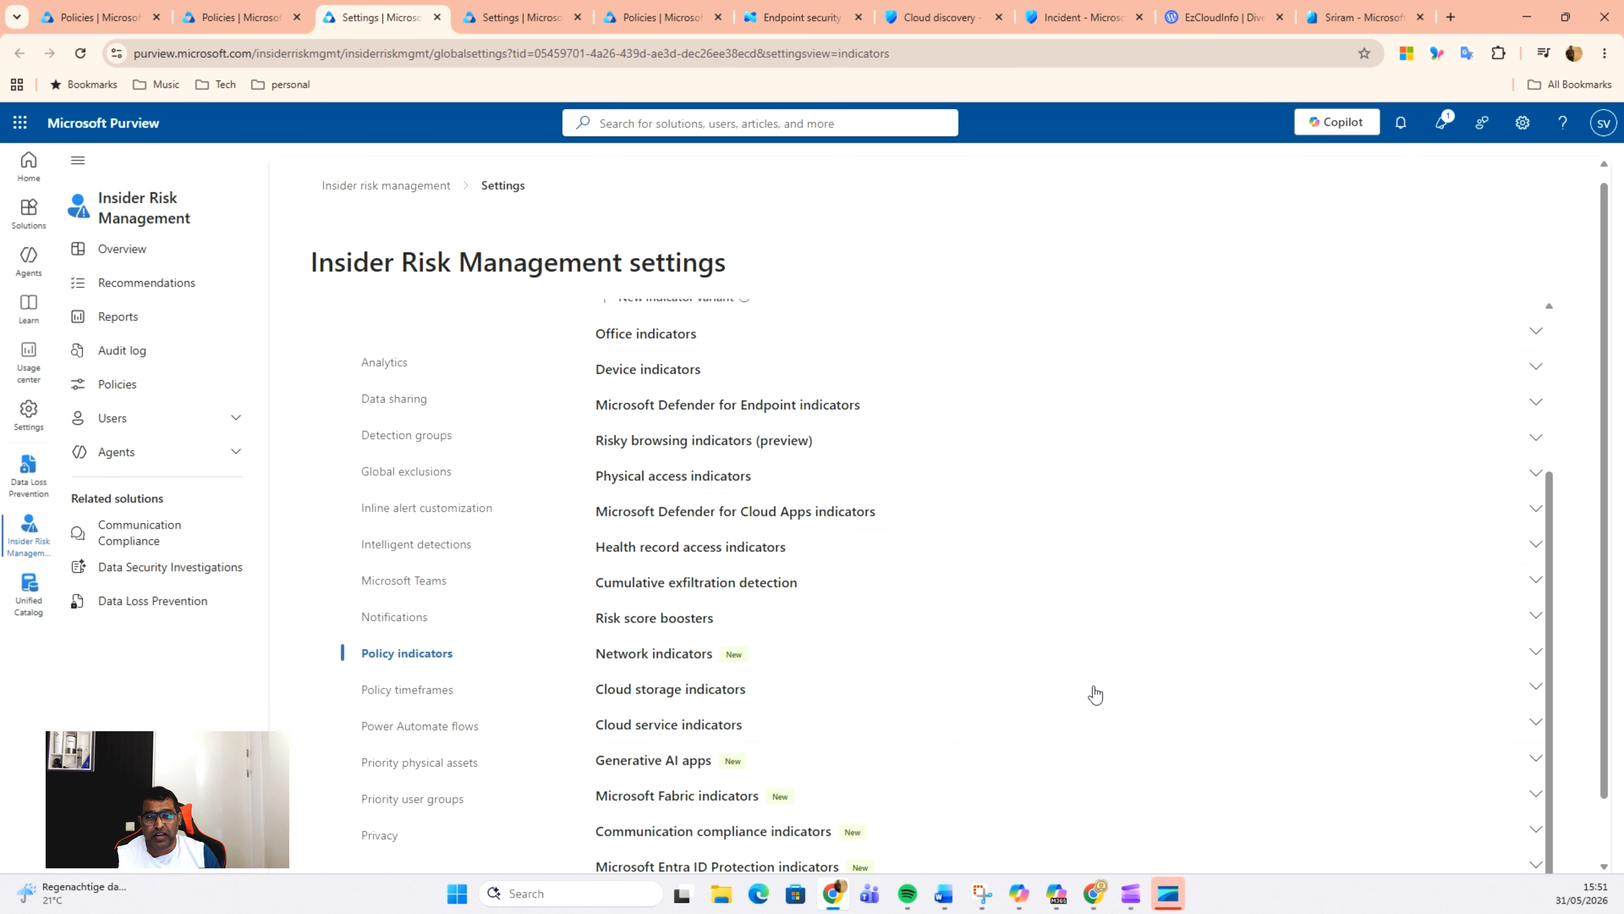
{"action": "scroll", "coordinate": [1094, 692], "scroll_direction": "up", "scroll_amount": 3}
{"action": "scroll", "coordinate": [1088, 691], "scroll_direction": "down", "scroll_amount": 3}
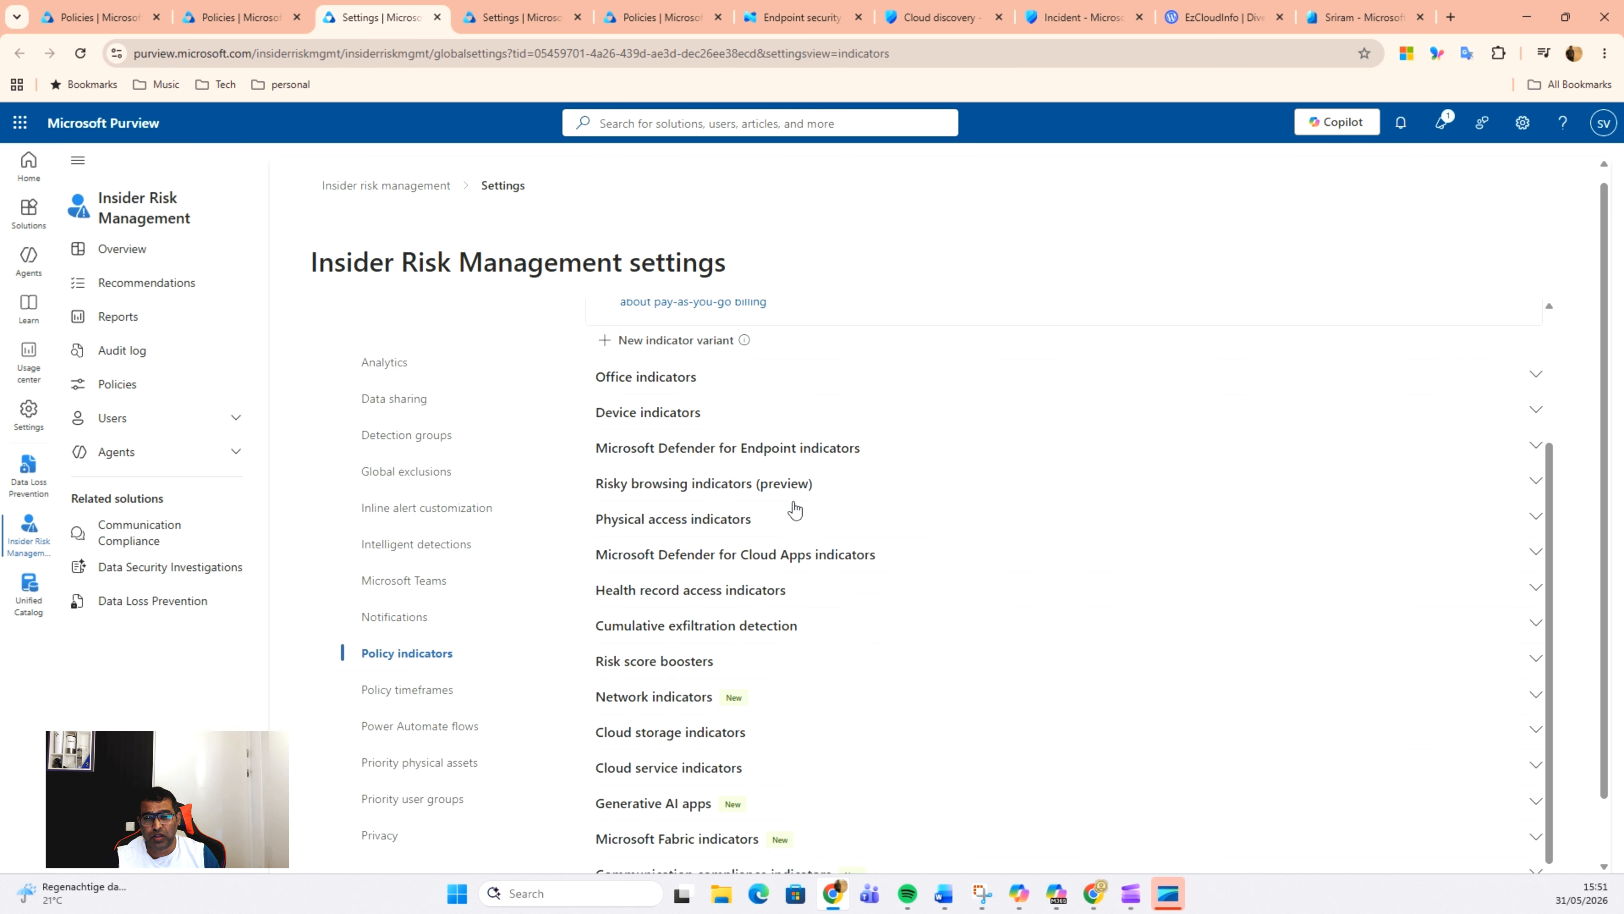
{"action": "left_click", "coordinate": [838, 487]}
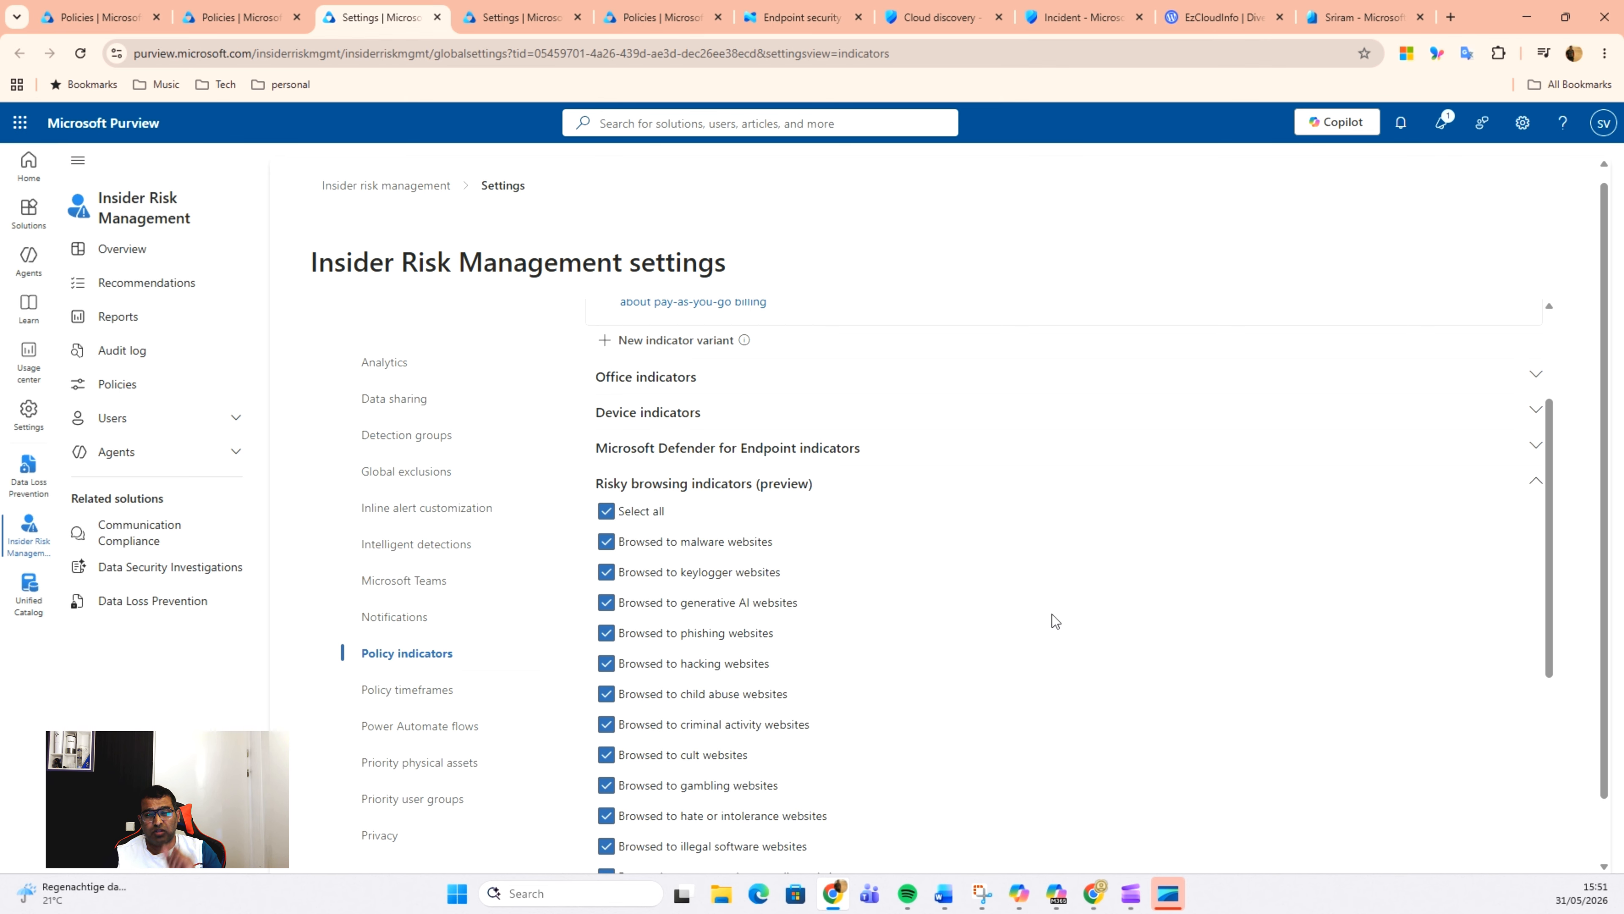
{"action": "scroll", "coordinate": [1052, 615], "scroll_direction": "down", "scroll_amount": 4}
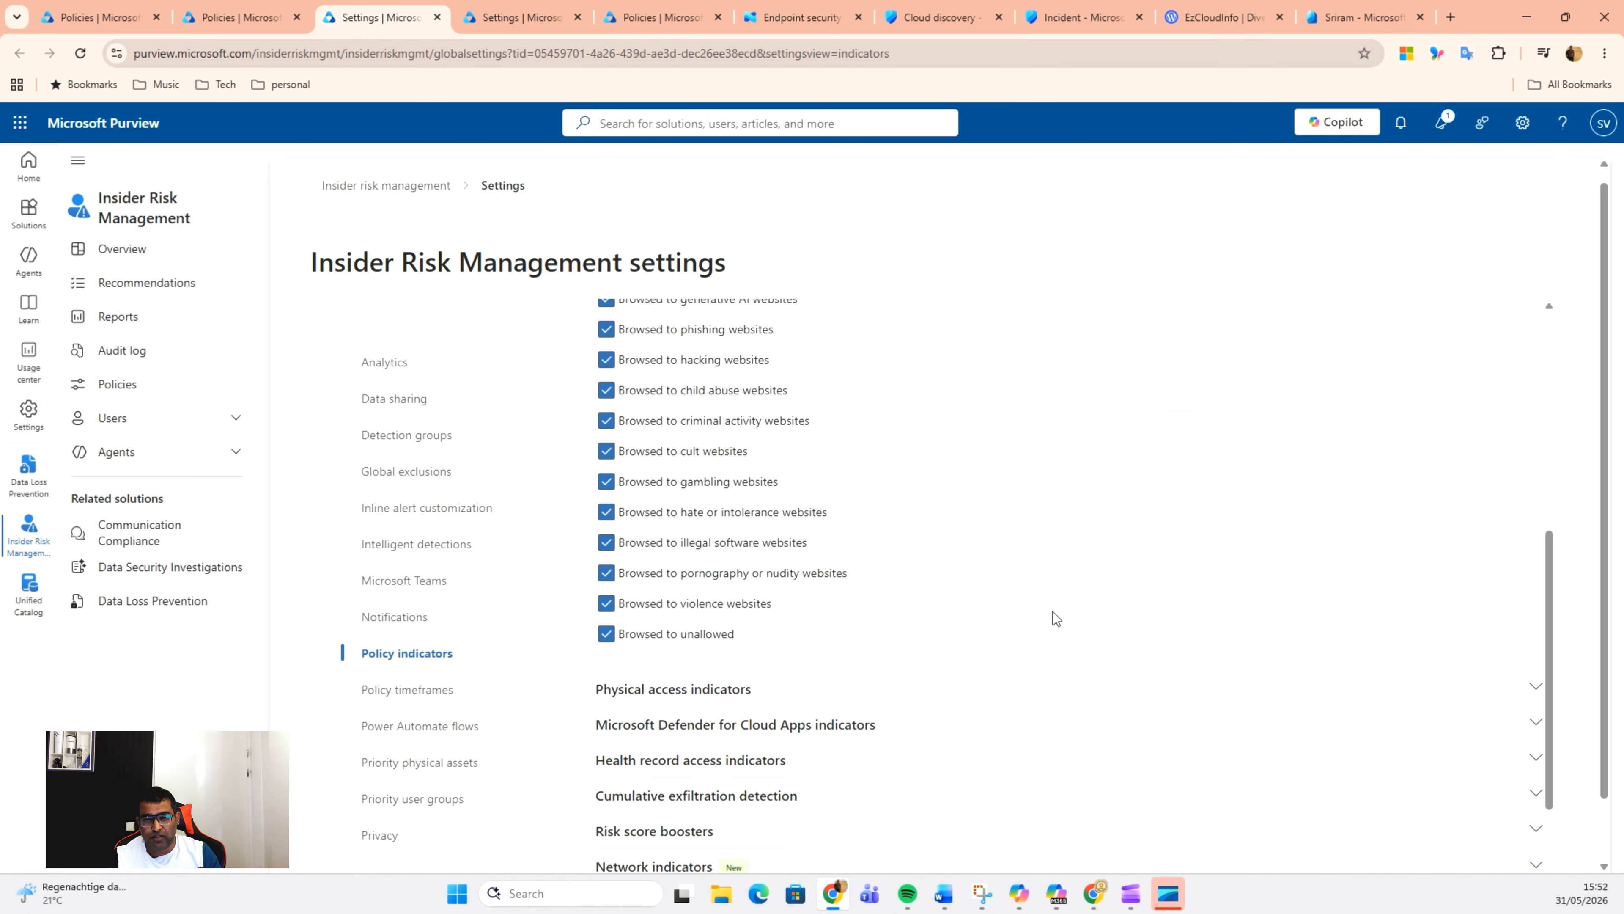
{"action": "scroll", "coordinate": [1049, 619], "scroll_direction": "up", "scroll_amount": 1}
{"action": "scroll", "coordinate": [970, 618], "scroll_direction": "up", "scroll_amount": 3}
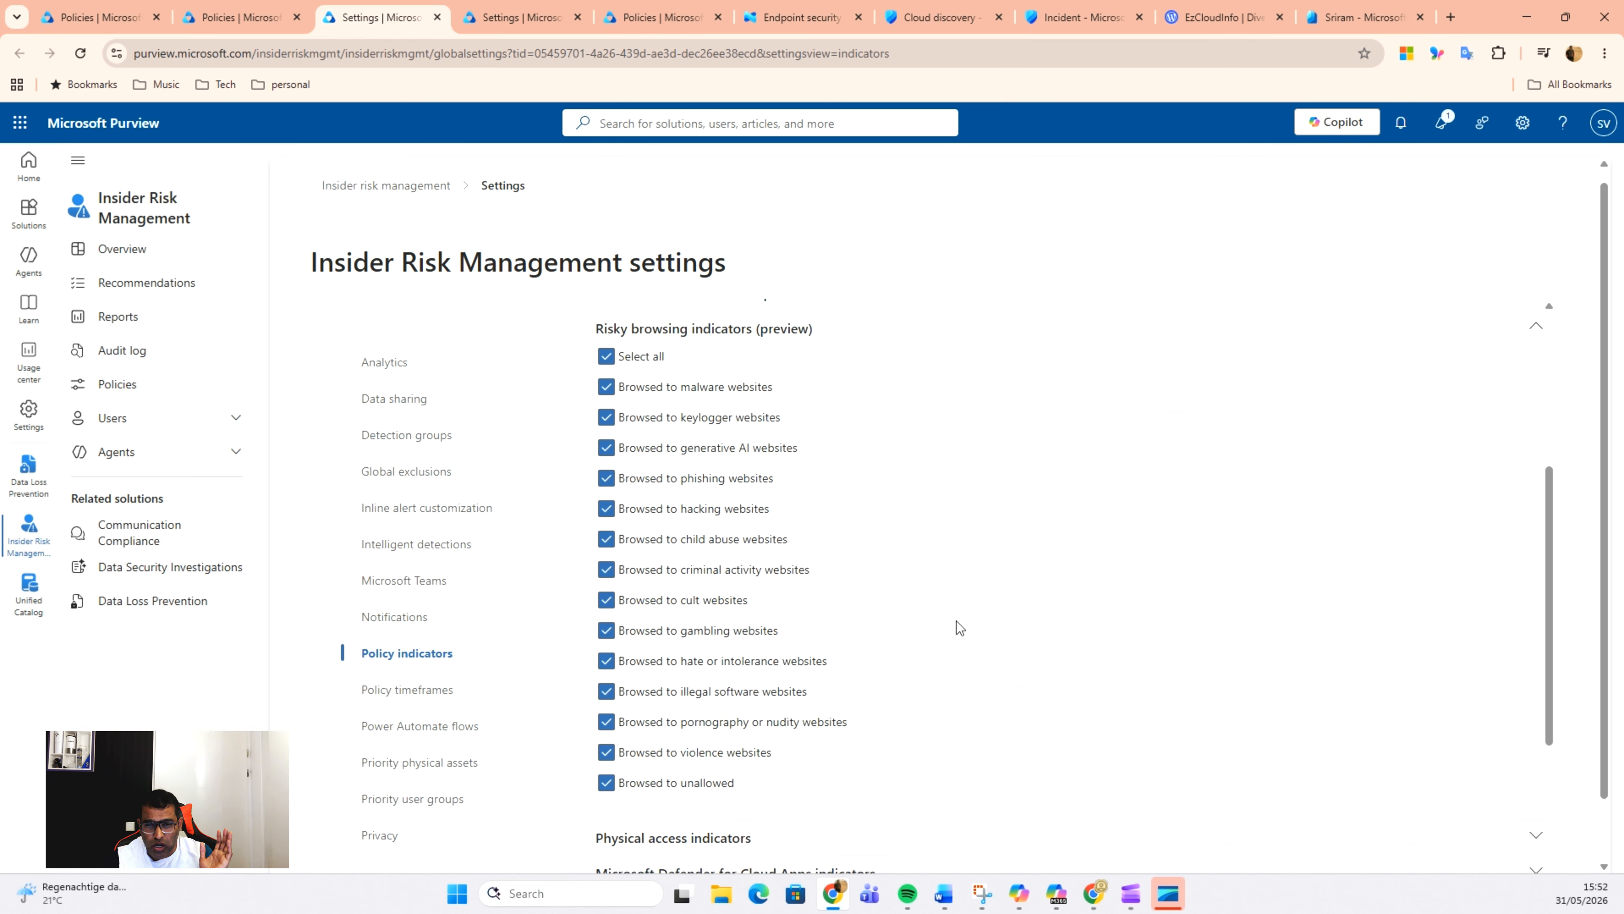
{"action": "scroll", "coordinate": [978, 617], "scroll_direction": "up", "scroll_amount": 3}
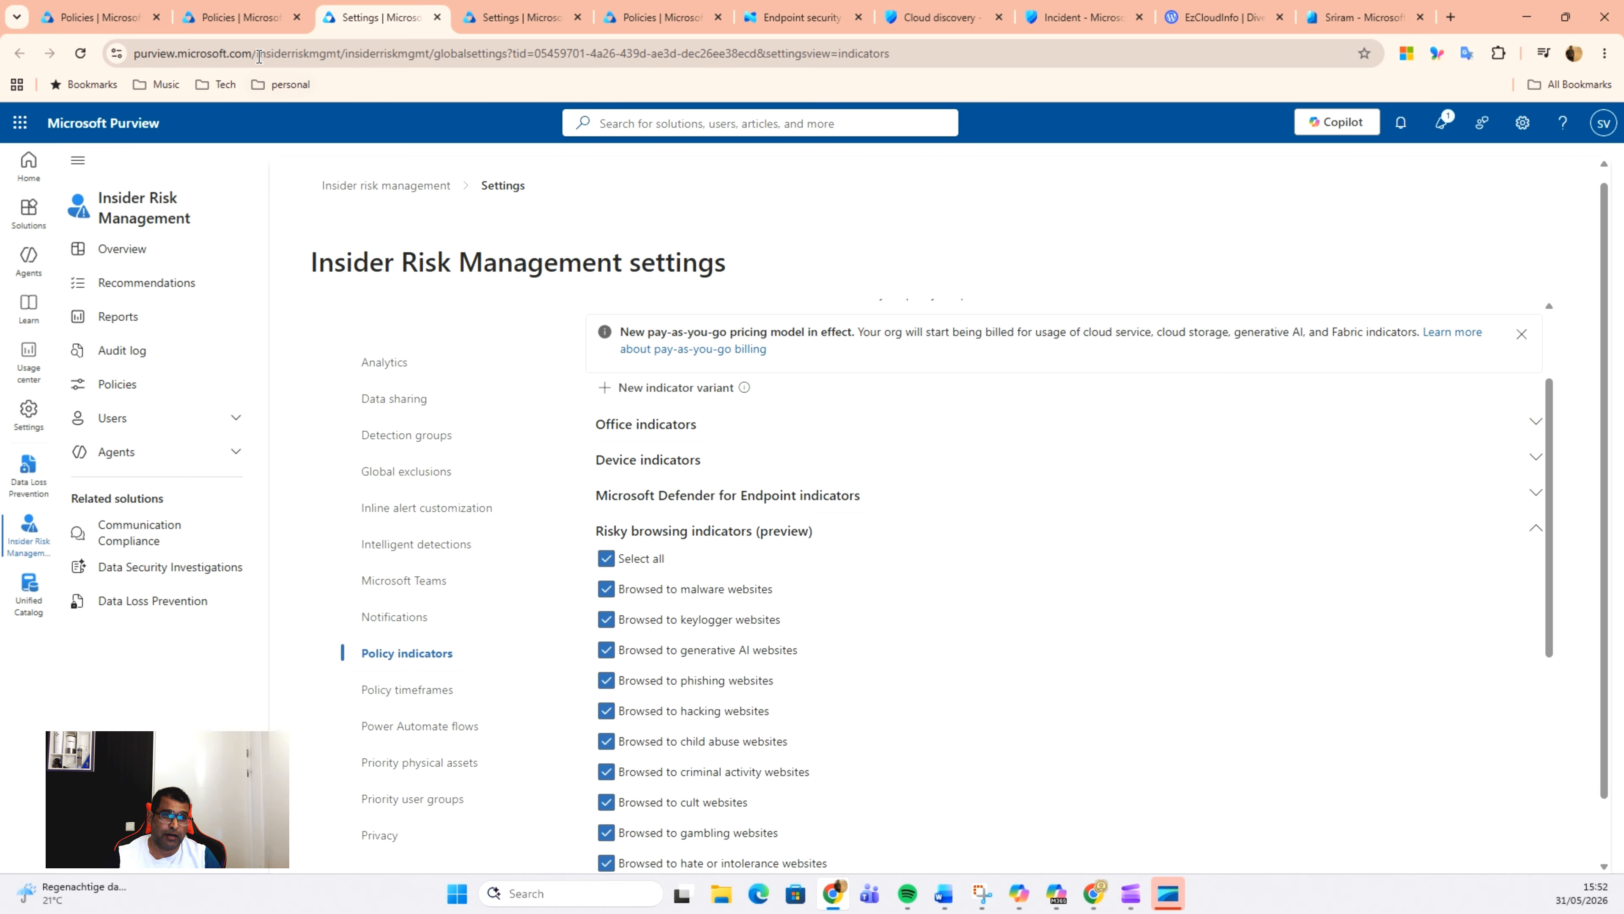
Step: Return to the policy edit and proceed through the name, users and exclusions pages, keeping the specific-users scope and dismissing the client error
{"action": "left_click", "coordinate": [256, 19]}
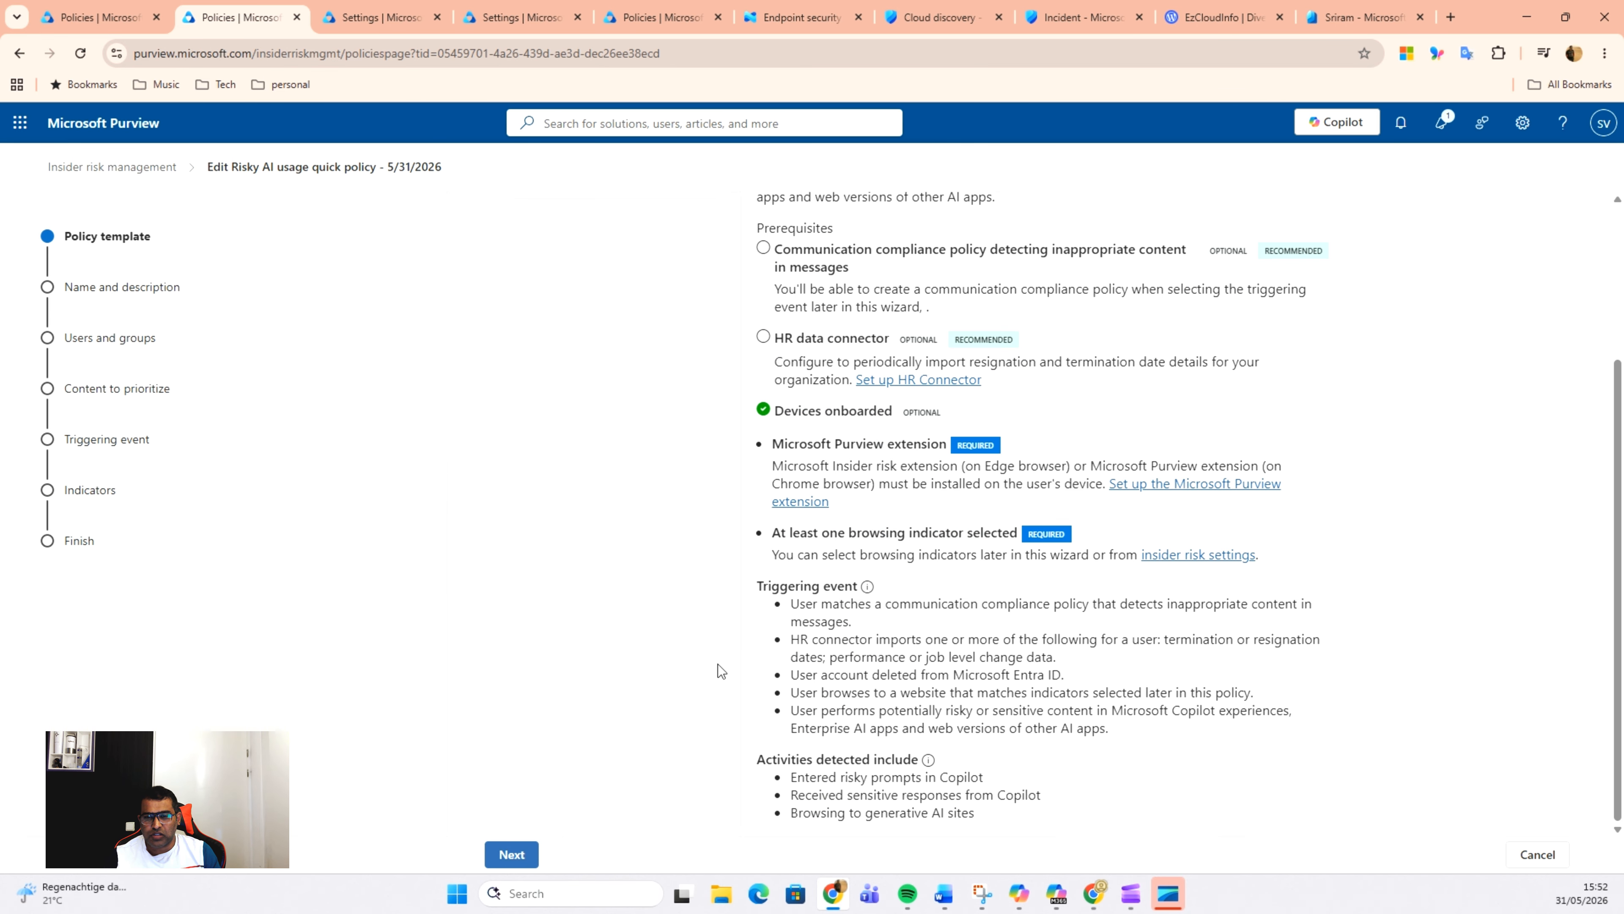
{"action": "left_click", "coordinate": [510, 854]}
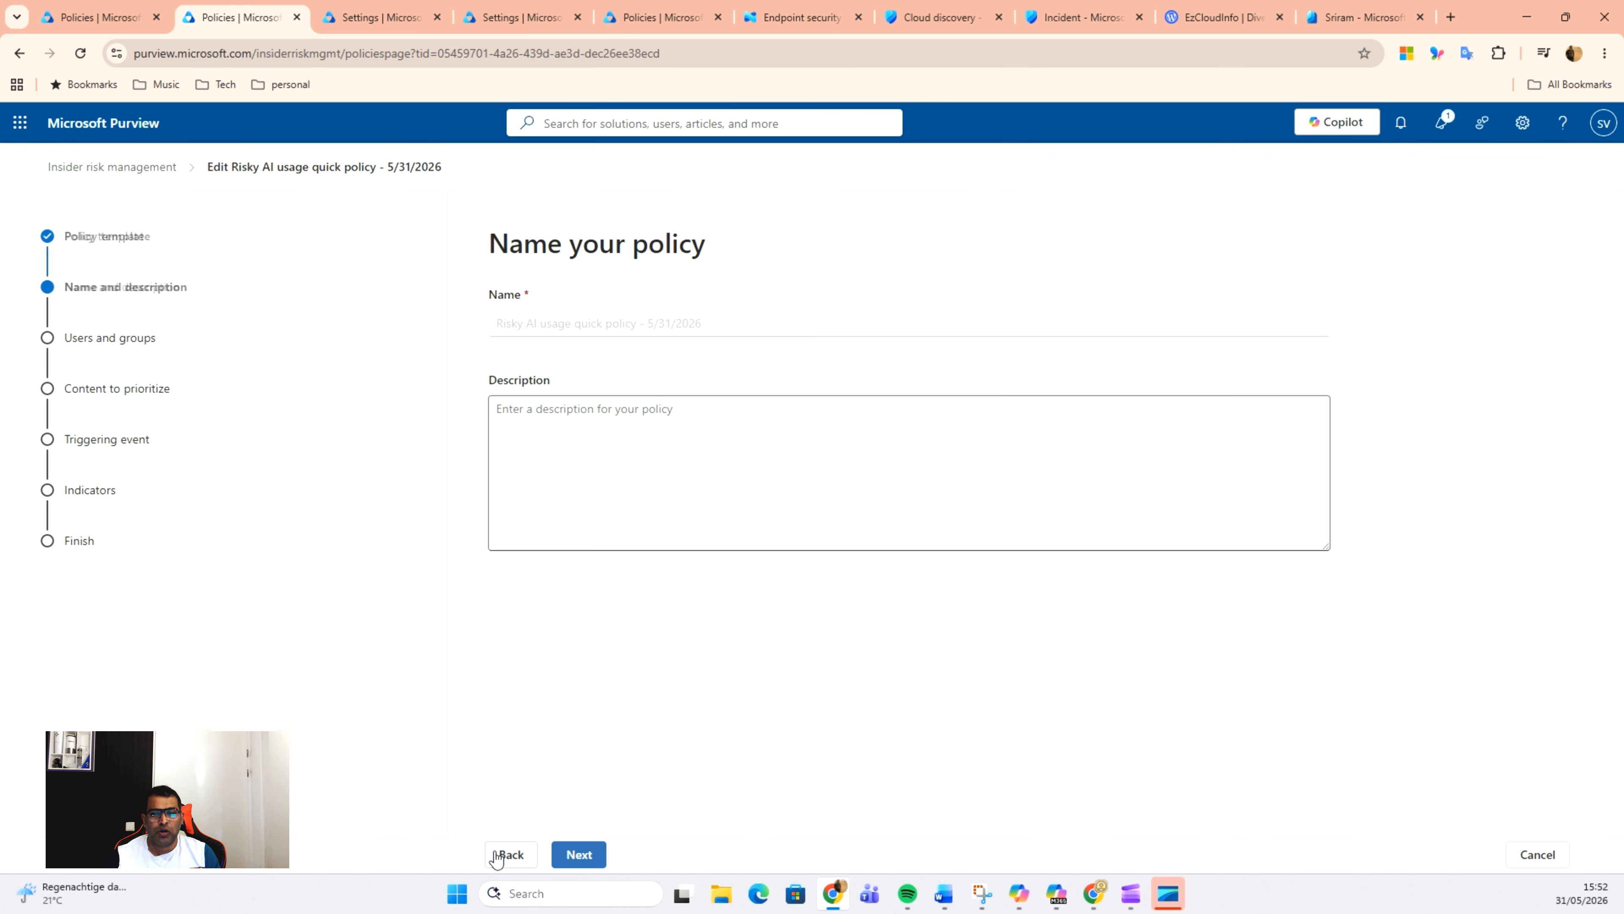
{"action": "left_click", "coordinate": [576, 855]}
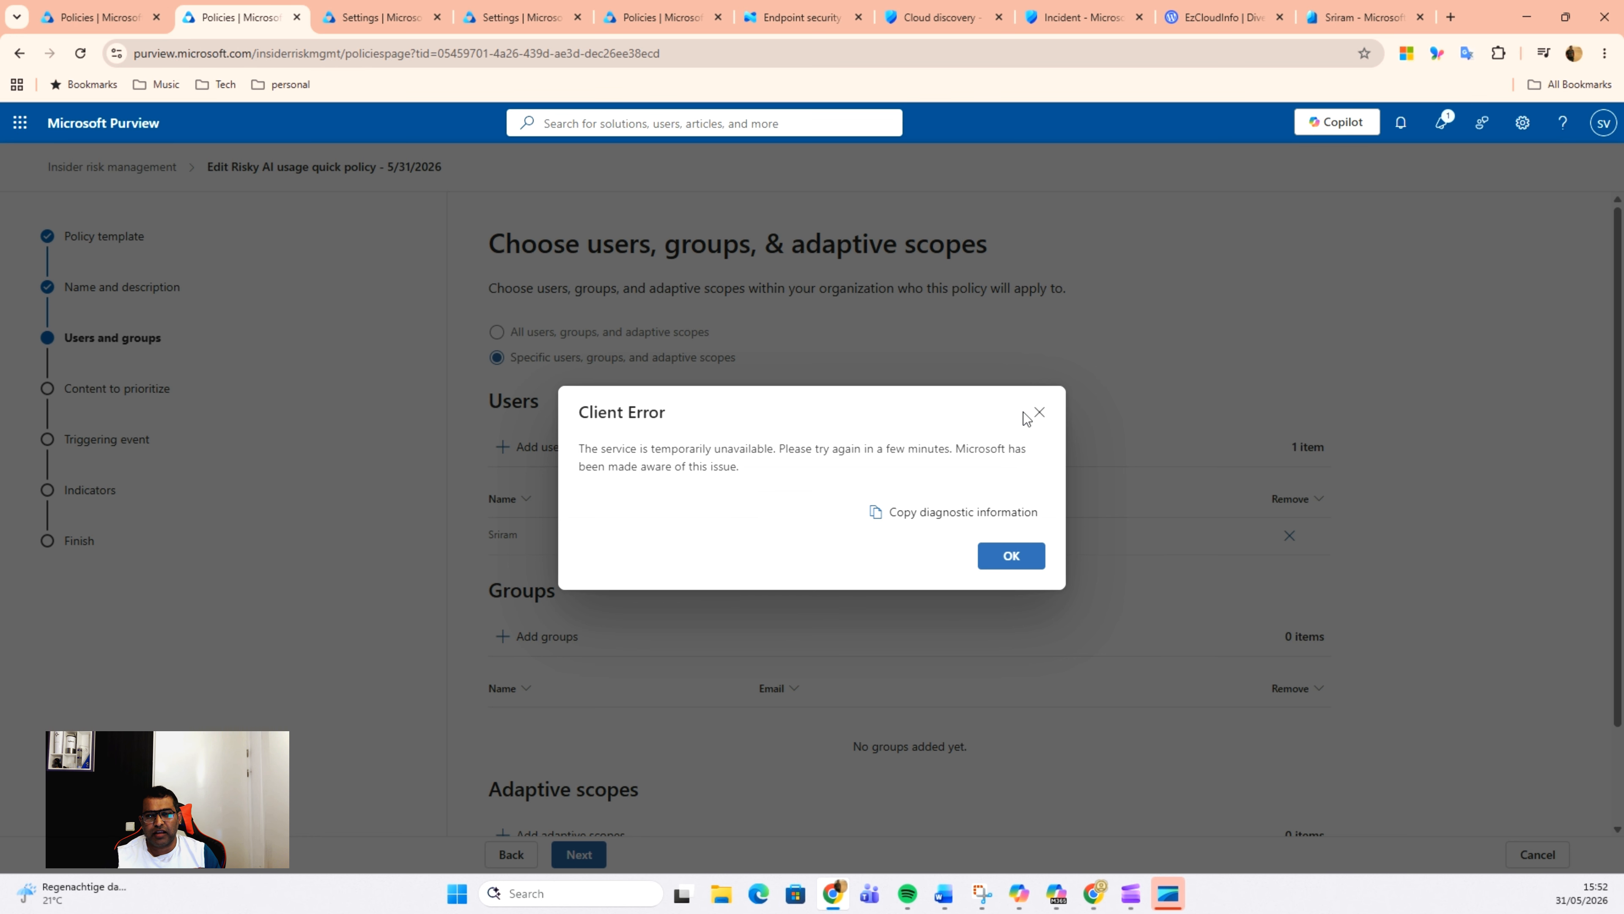
{"action": "left_click", "coordinate": [1040, 412]}
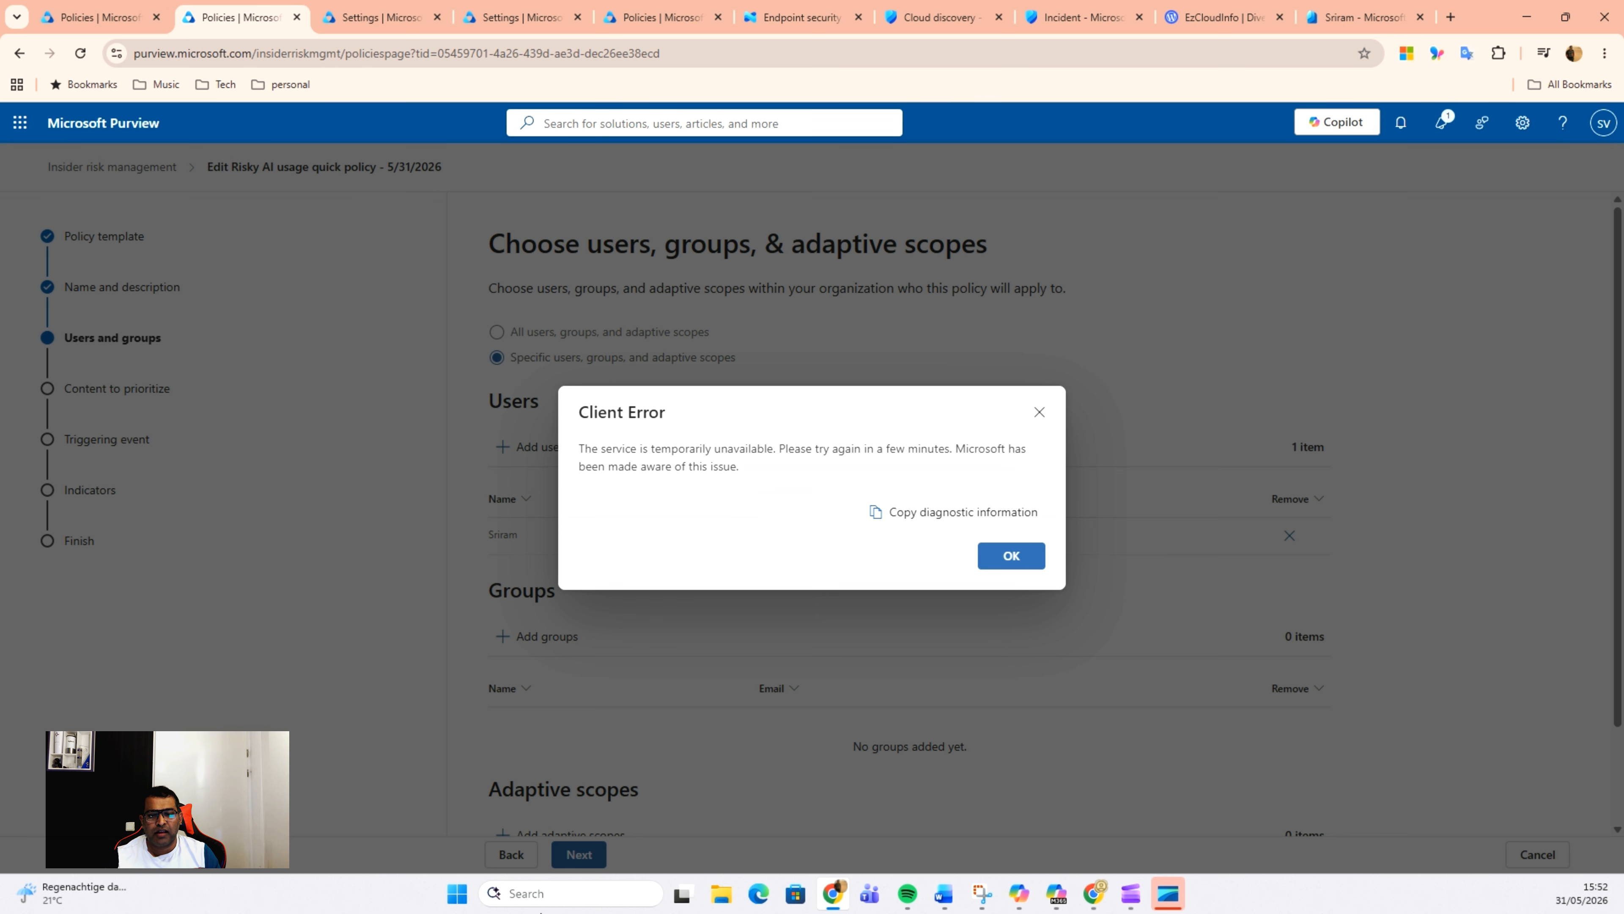
{"action": "left_click", "coordinate": [982, 563]}
{"action": "left_click", "coordinate": [1012, 557]}
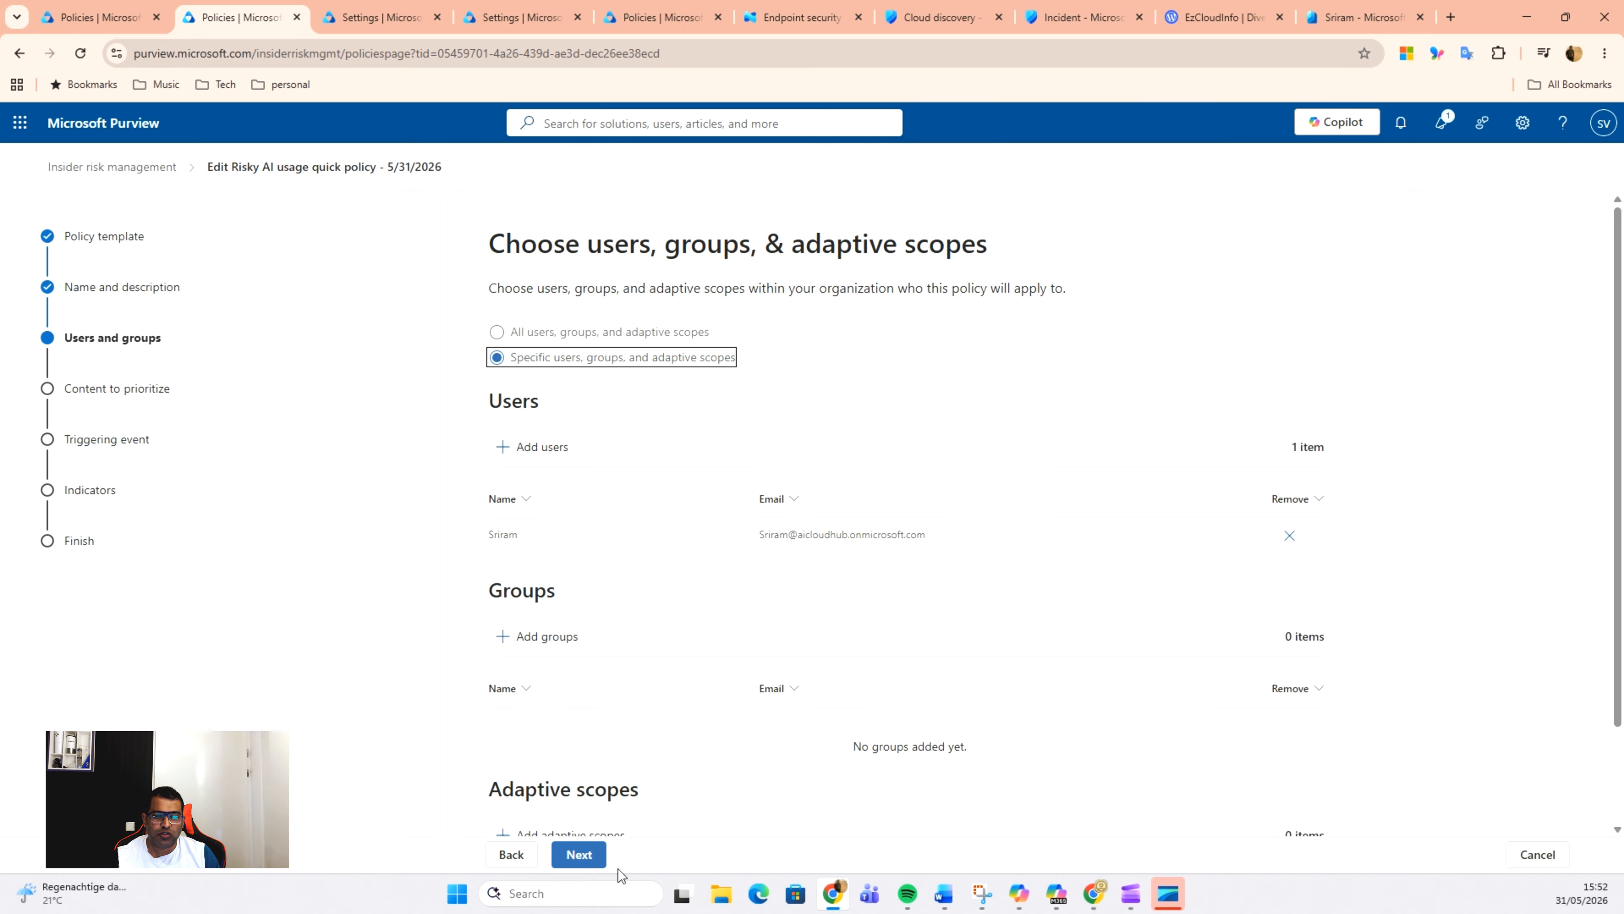
{"action": "left_click", "coordinate": [579, 855]}
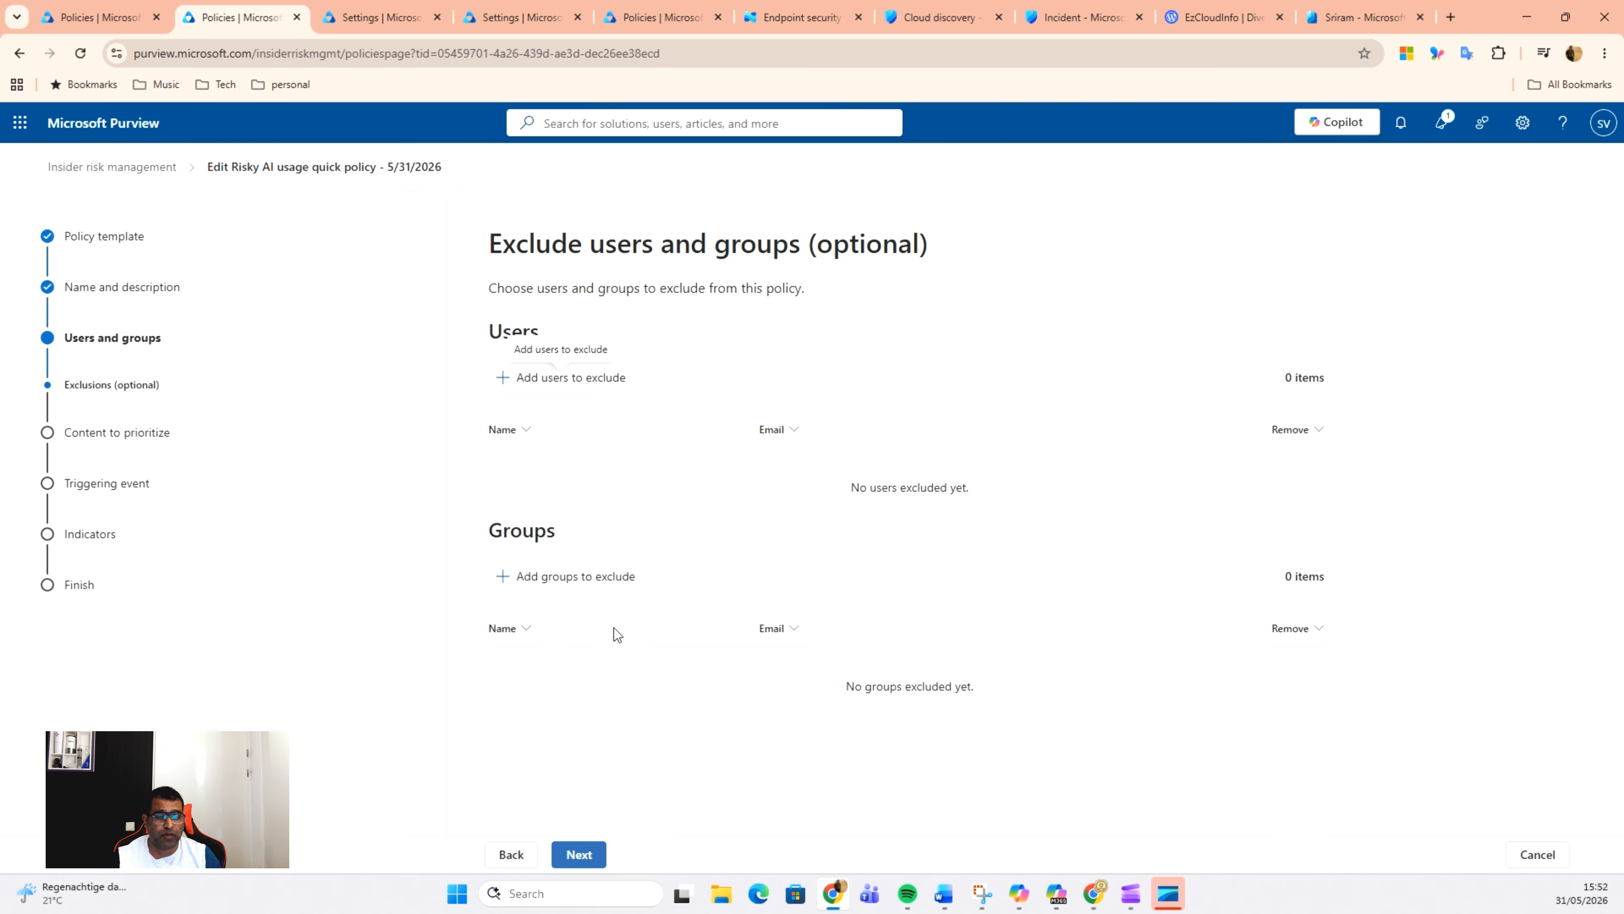
{"action": "left_click", "coordinate": [577, 858]}
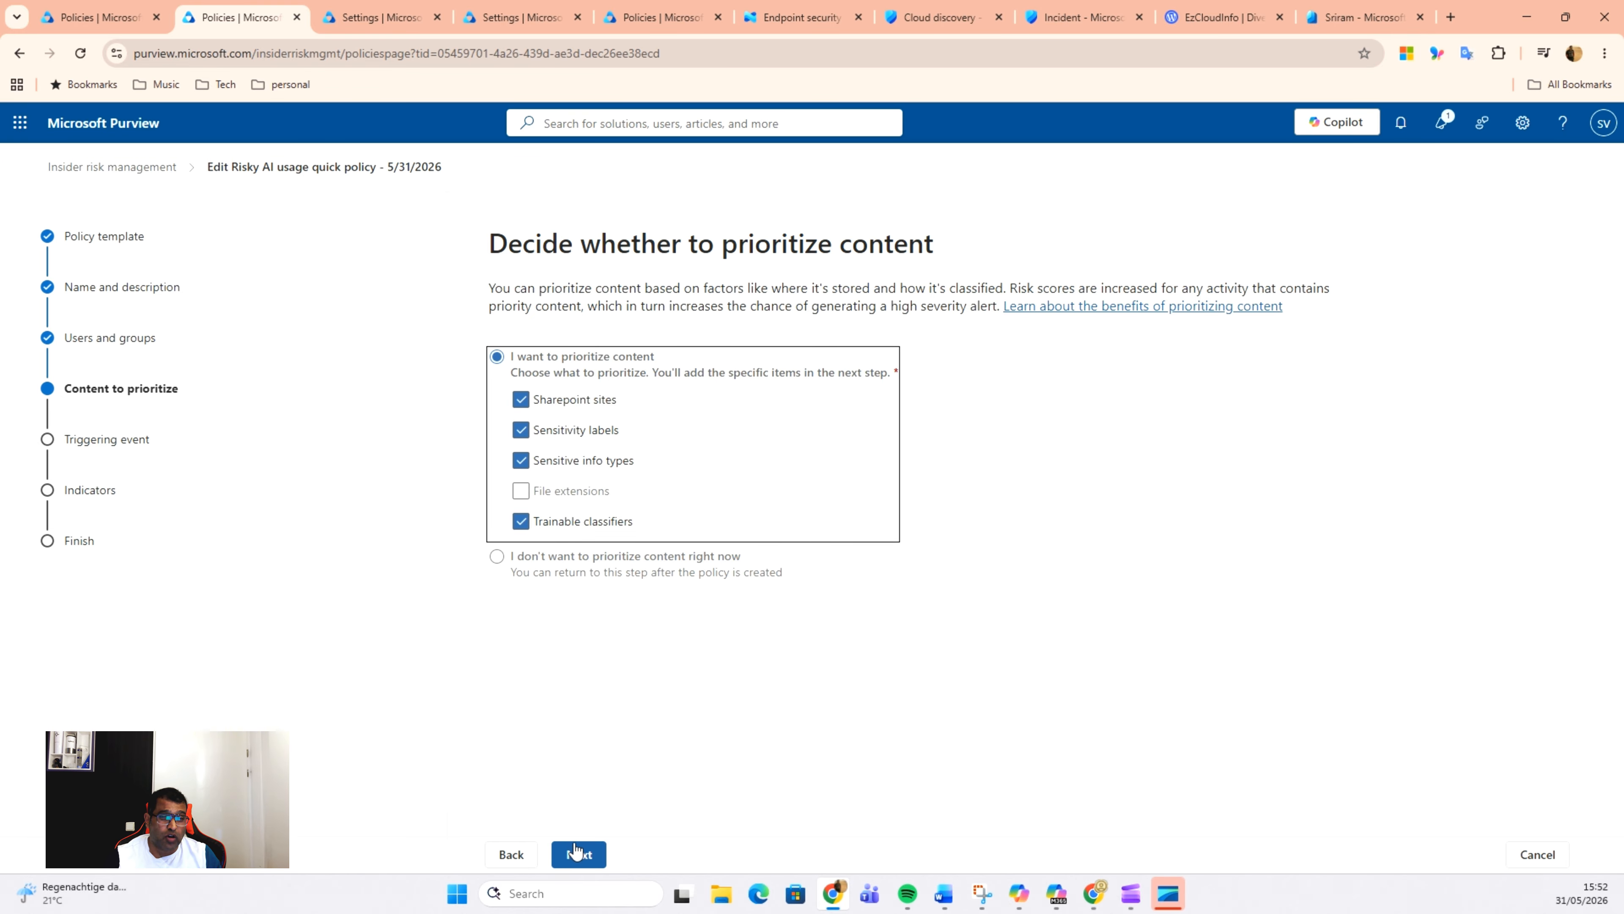
Step: Remove trainable classifiers from the prioritized content, keep the listed sites, labels and info types, and accept Get alerts for all activity
{"action": "left_click", "coordinate": [522, 521]}
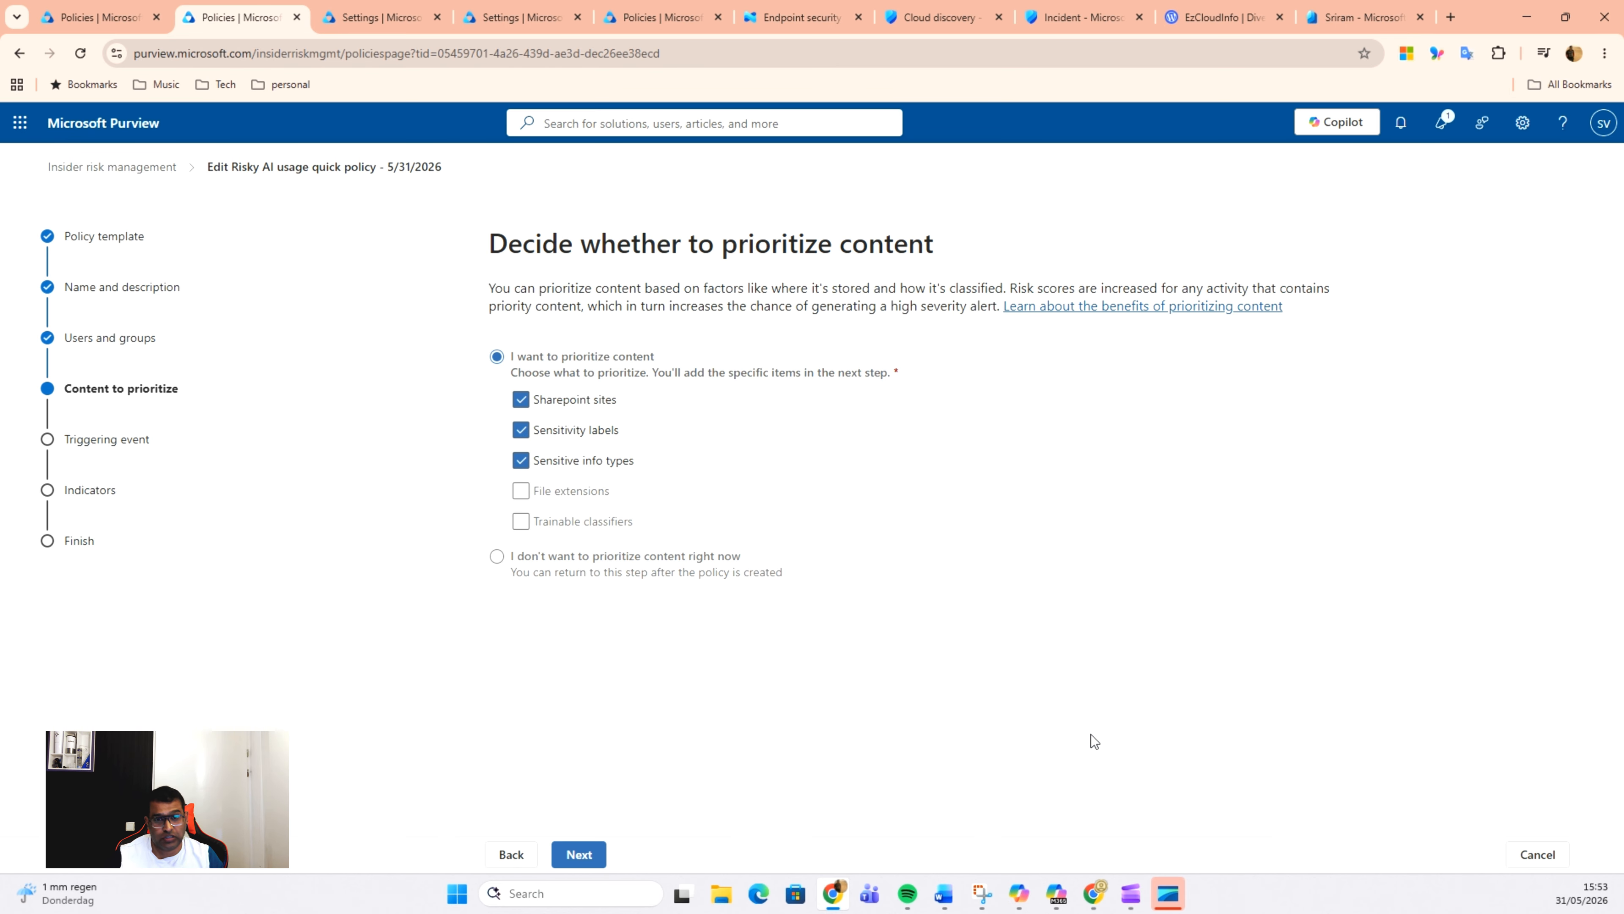
{"action": "left_click", "coordinate": [593, 859]}
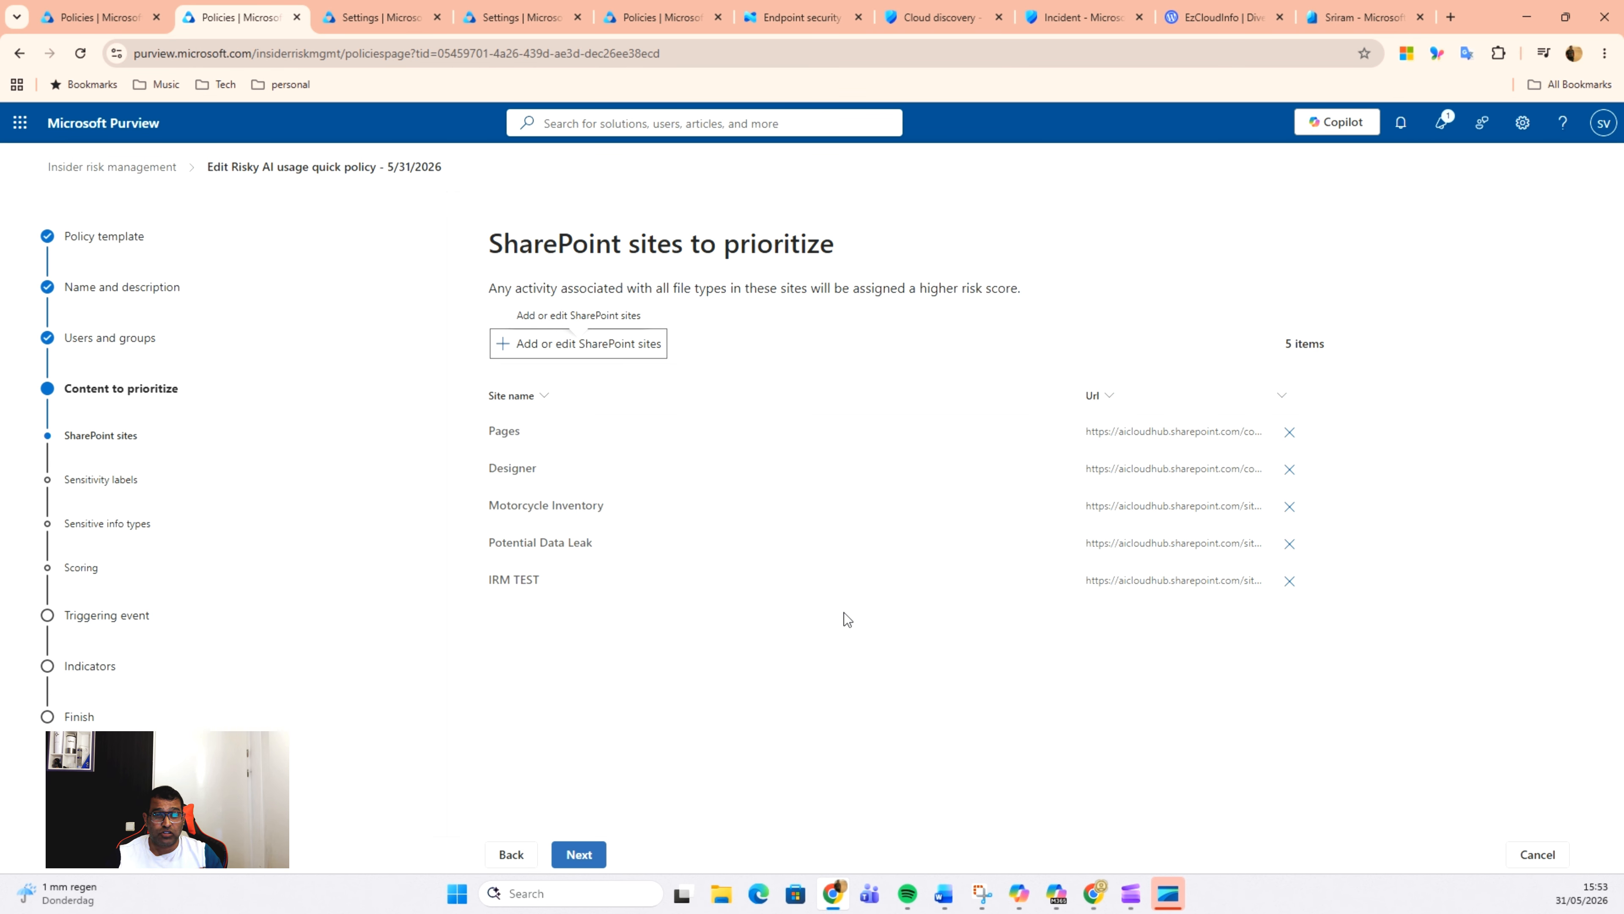
{"action": "left_click", "coordinate": [573, 854]}
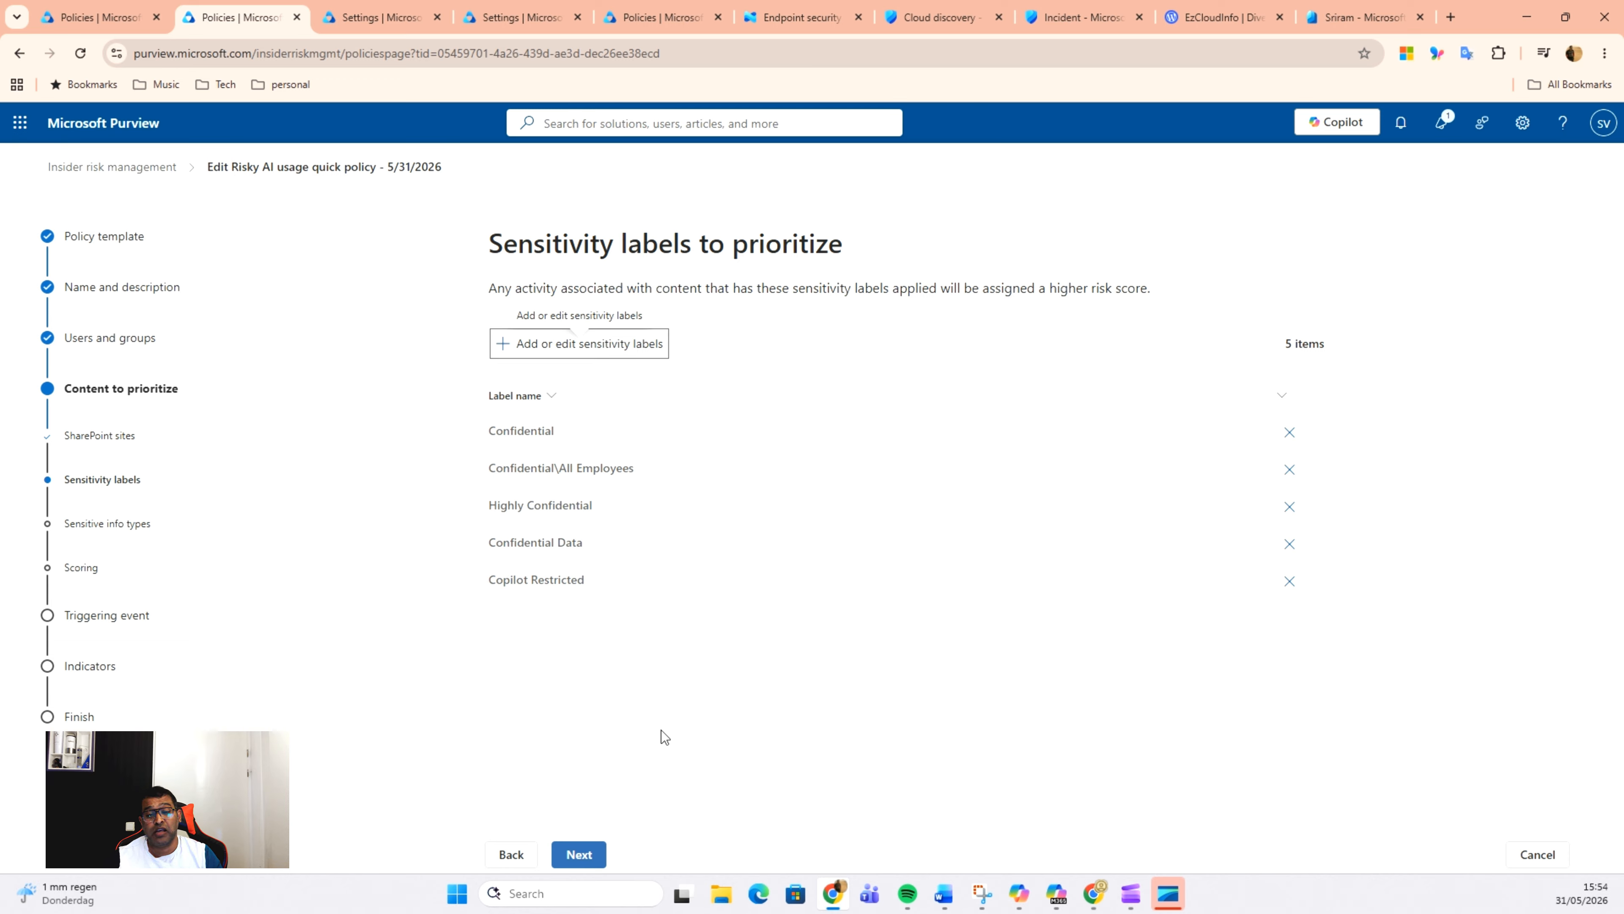
{"action": "left_click", "coordinate": [574, 857]}
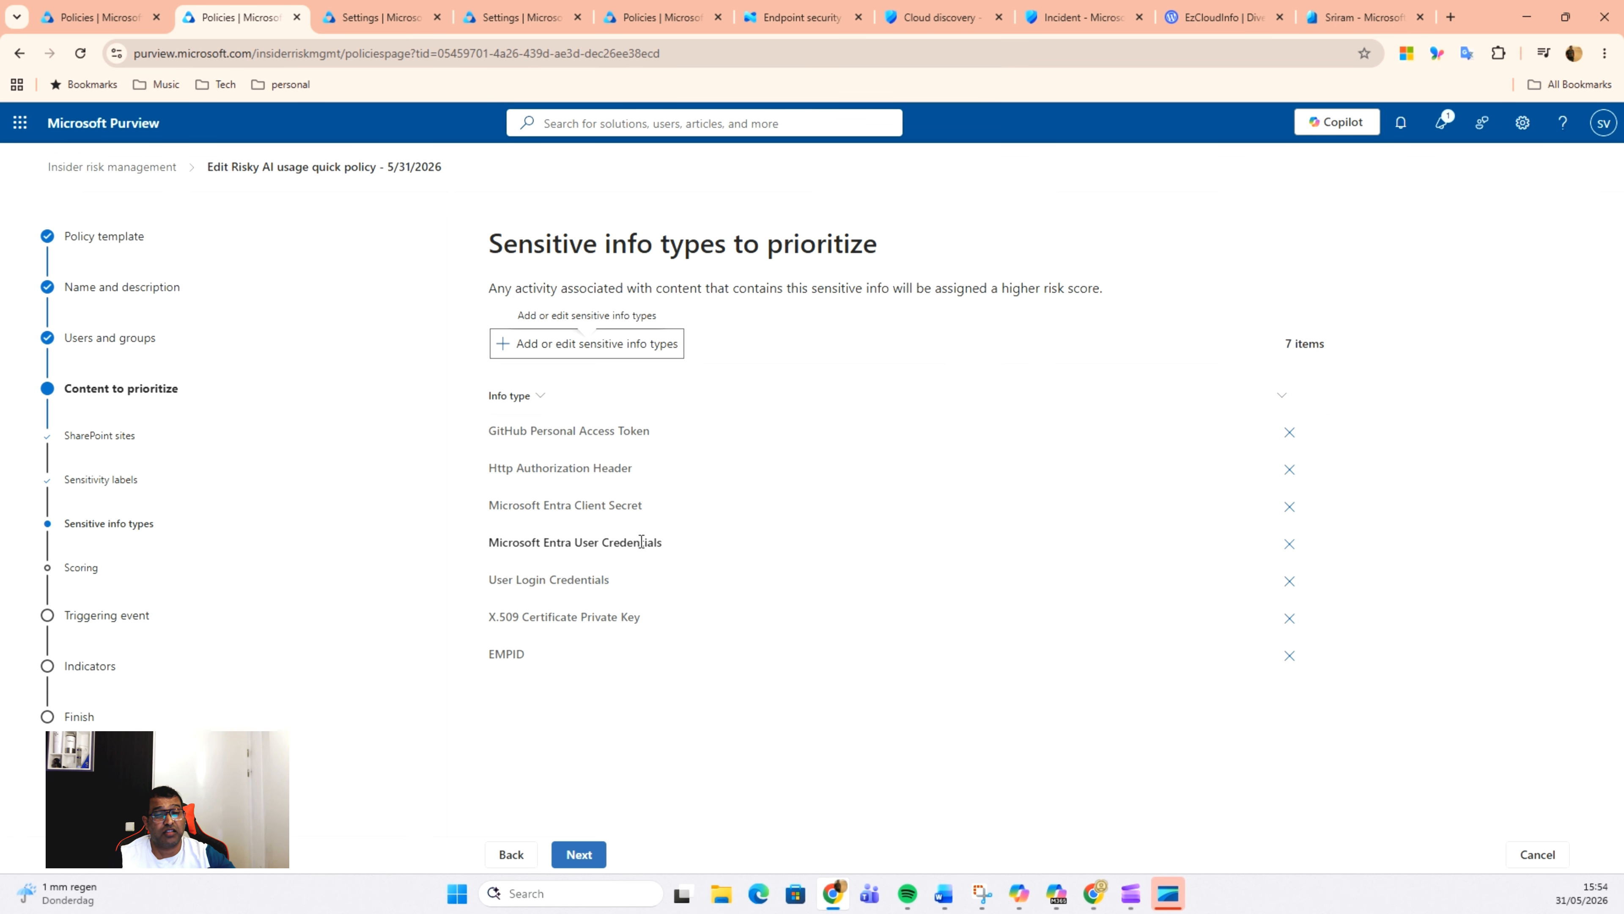
{"action": "key", "text": "alt+Tab"}
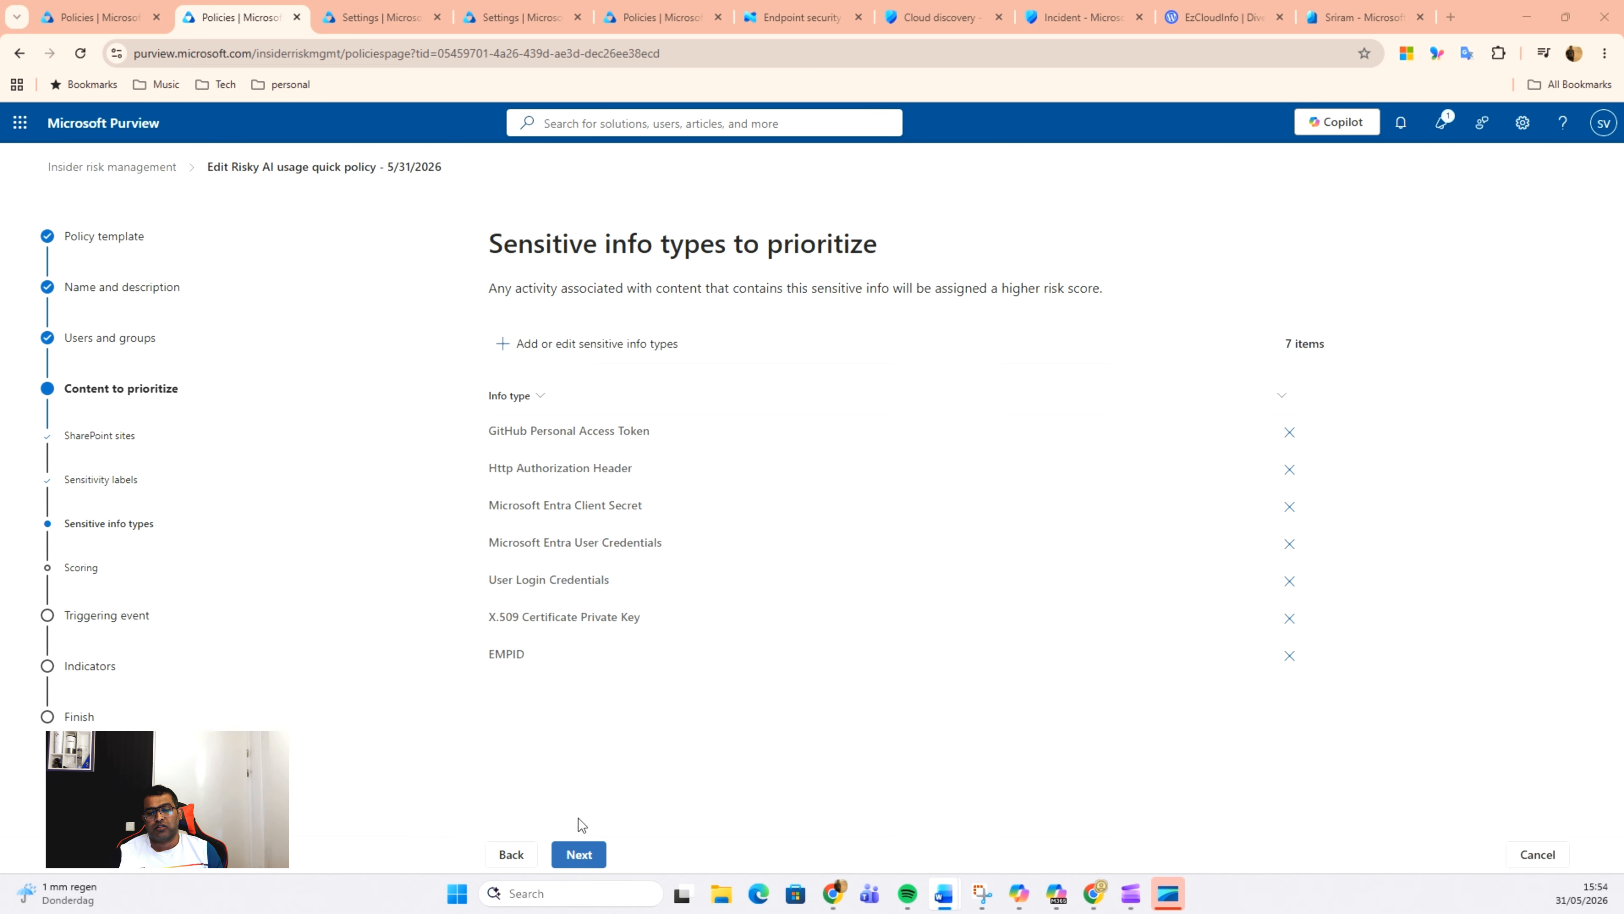
{"action": "left_click", "coordinate": [583, 858]}
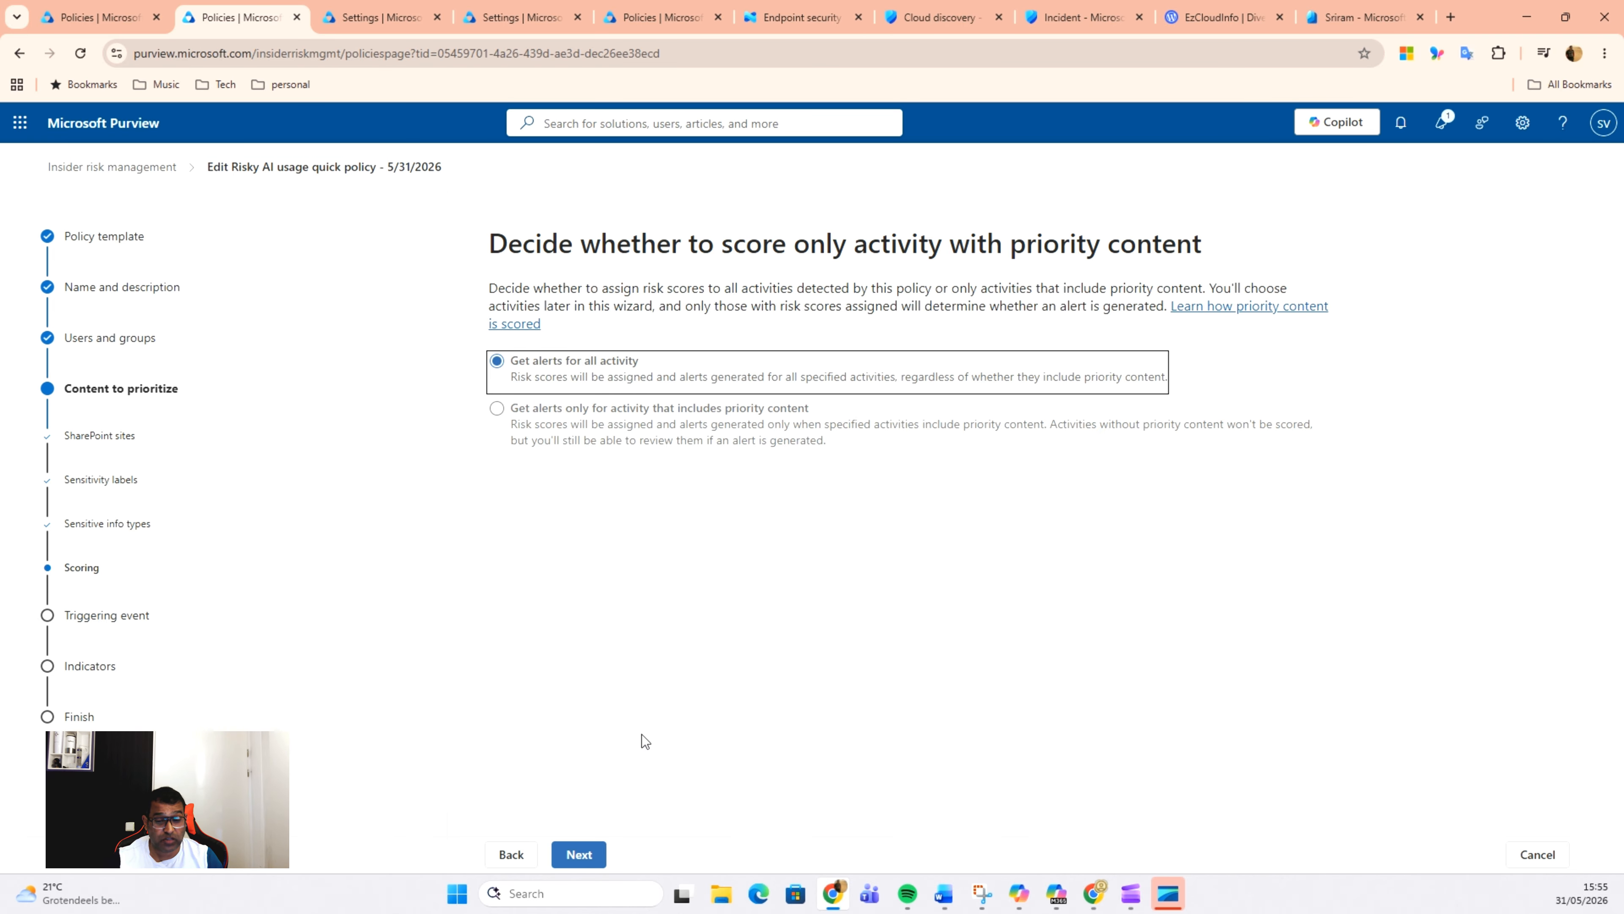
{"action": "left_click", "coordinate": [576, 856]}
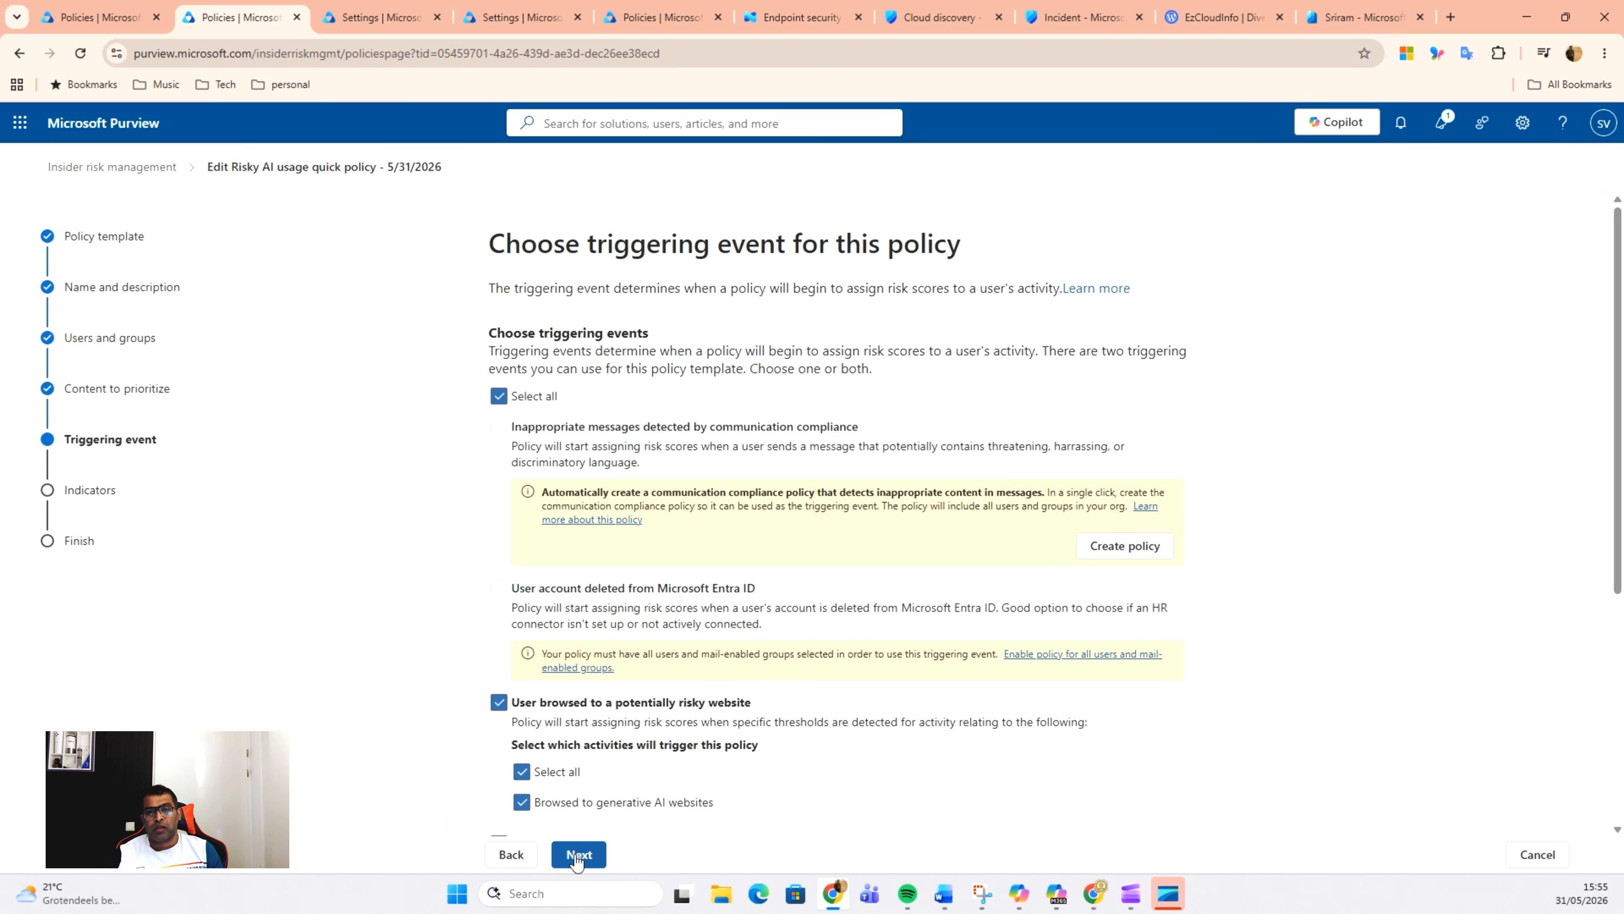
Step: Review and keep the selected triggering events for risky websites and AI app content, and accept the built-in trigger thresholds
{"action": "scroll", "coordinate": [775, 640], "scroll_direction": "down", "scroll_amount": 3}
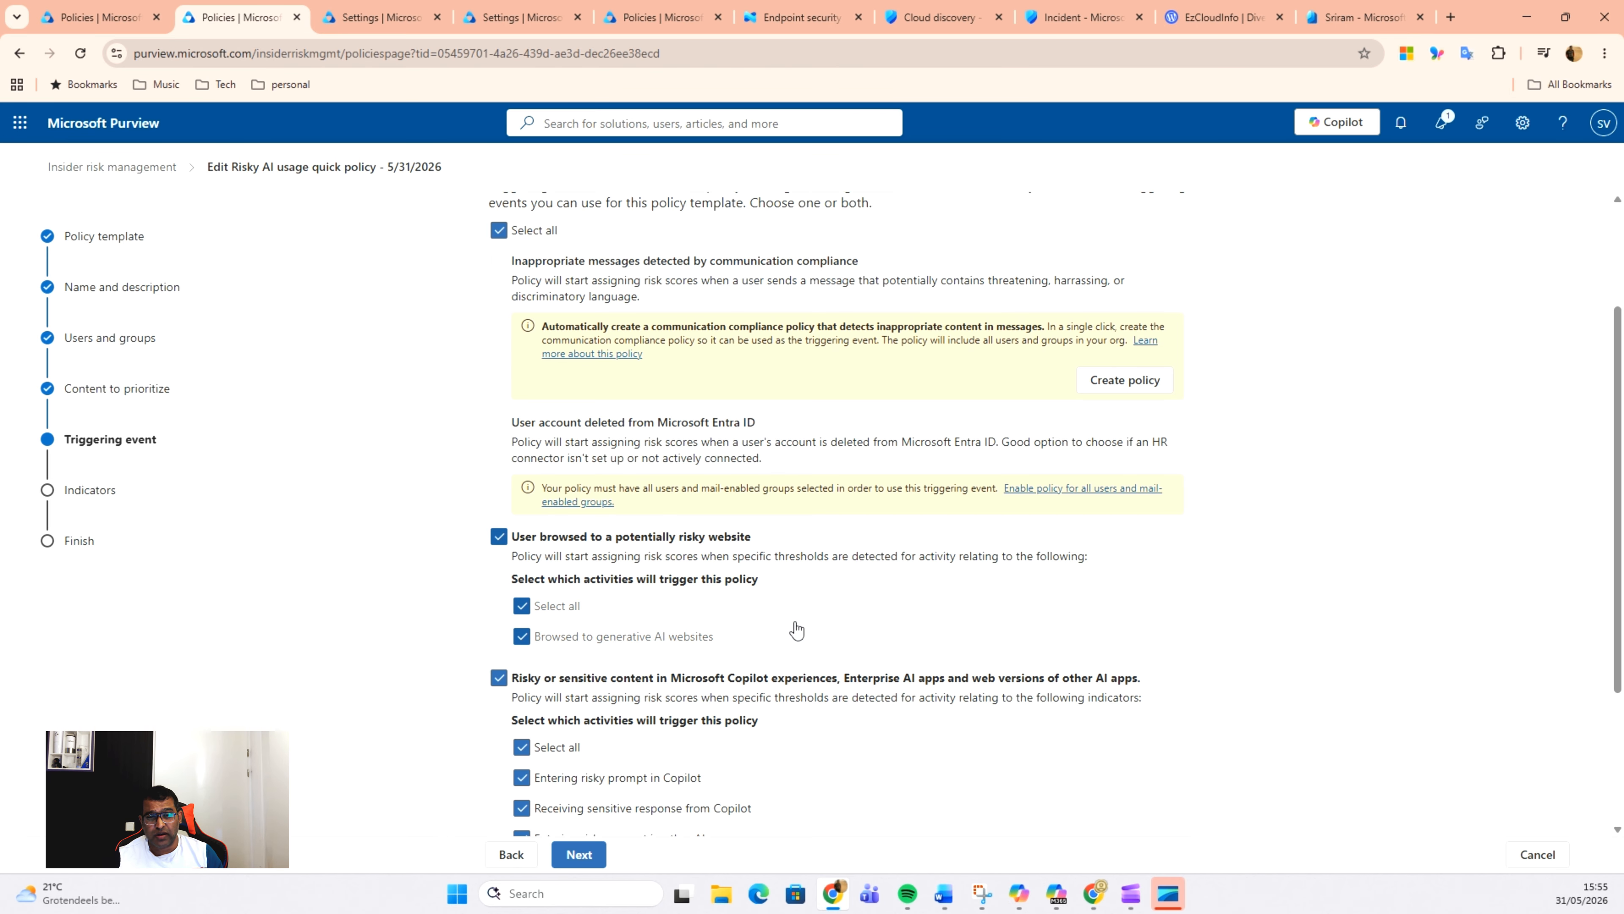
{"action": "scroll", "coordinate": [796, 630], "scroll_direction": "down", "scroll_amount": 2}
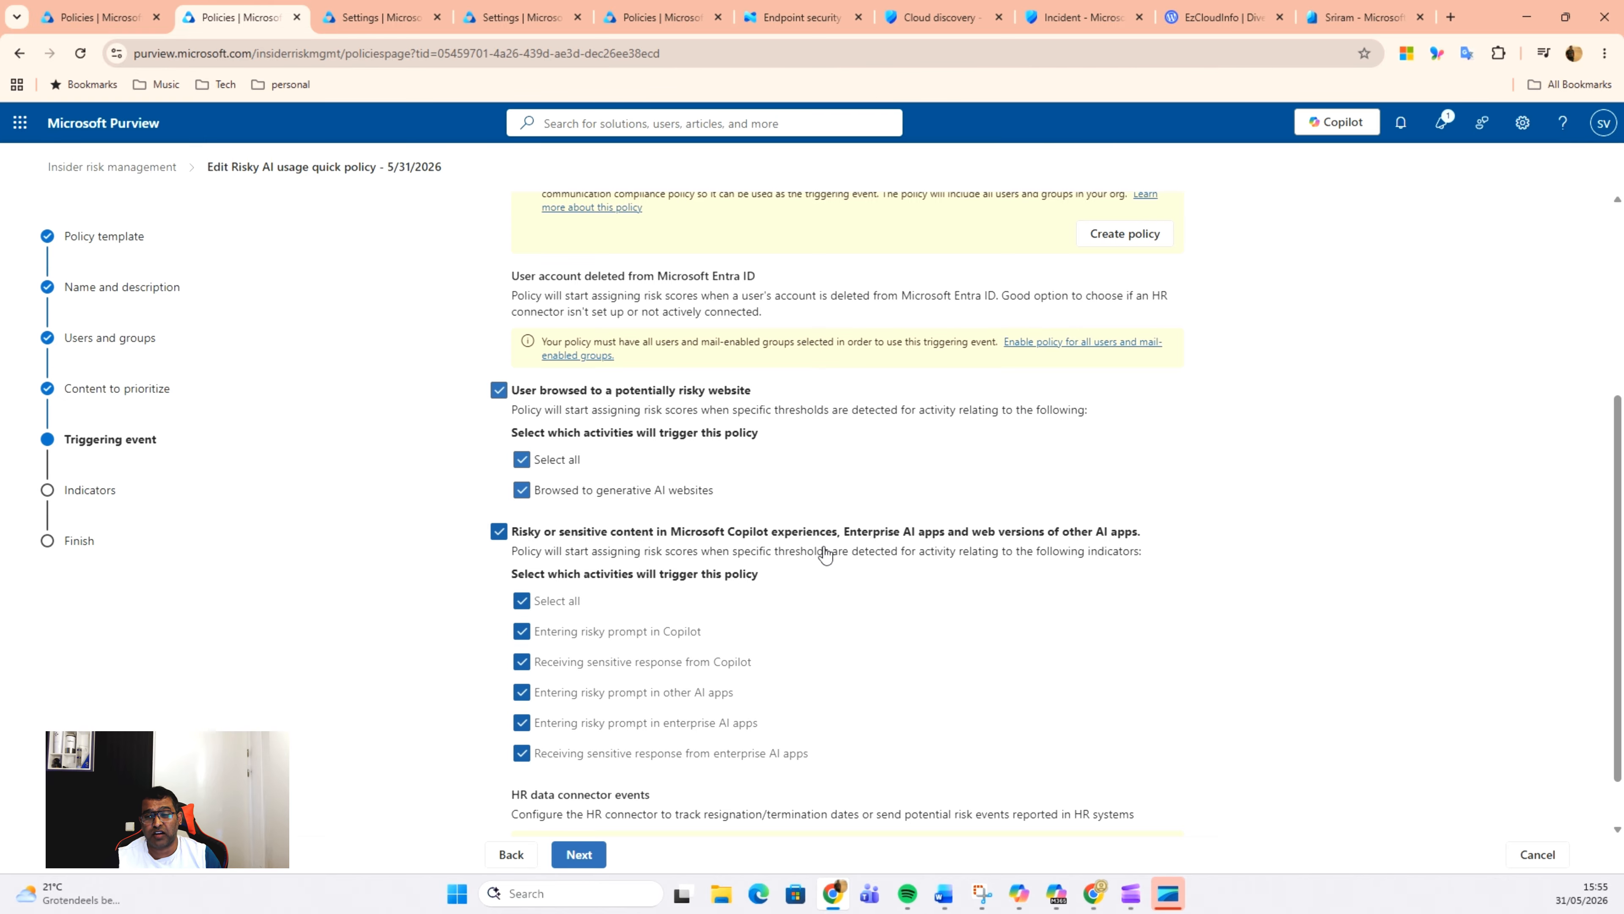
{"action": "scroll", "coordinate": [825, 554], "scroll_direction": "down", "scroll_amount": 1}
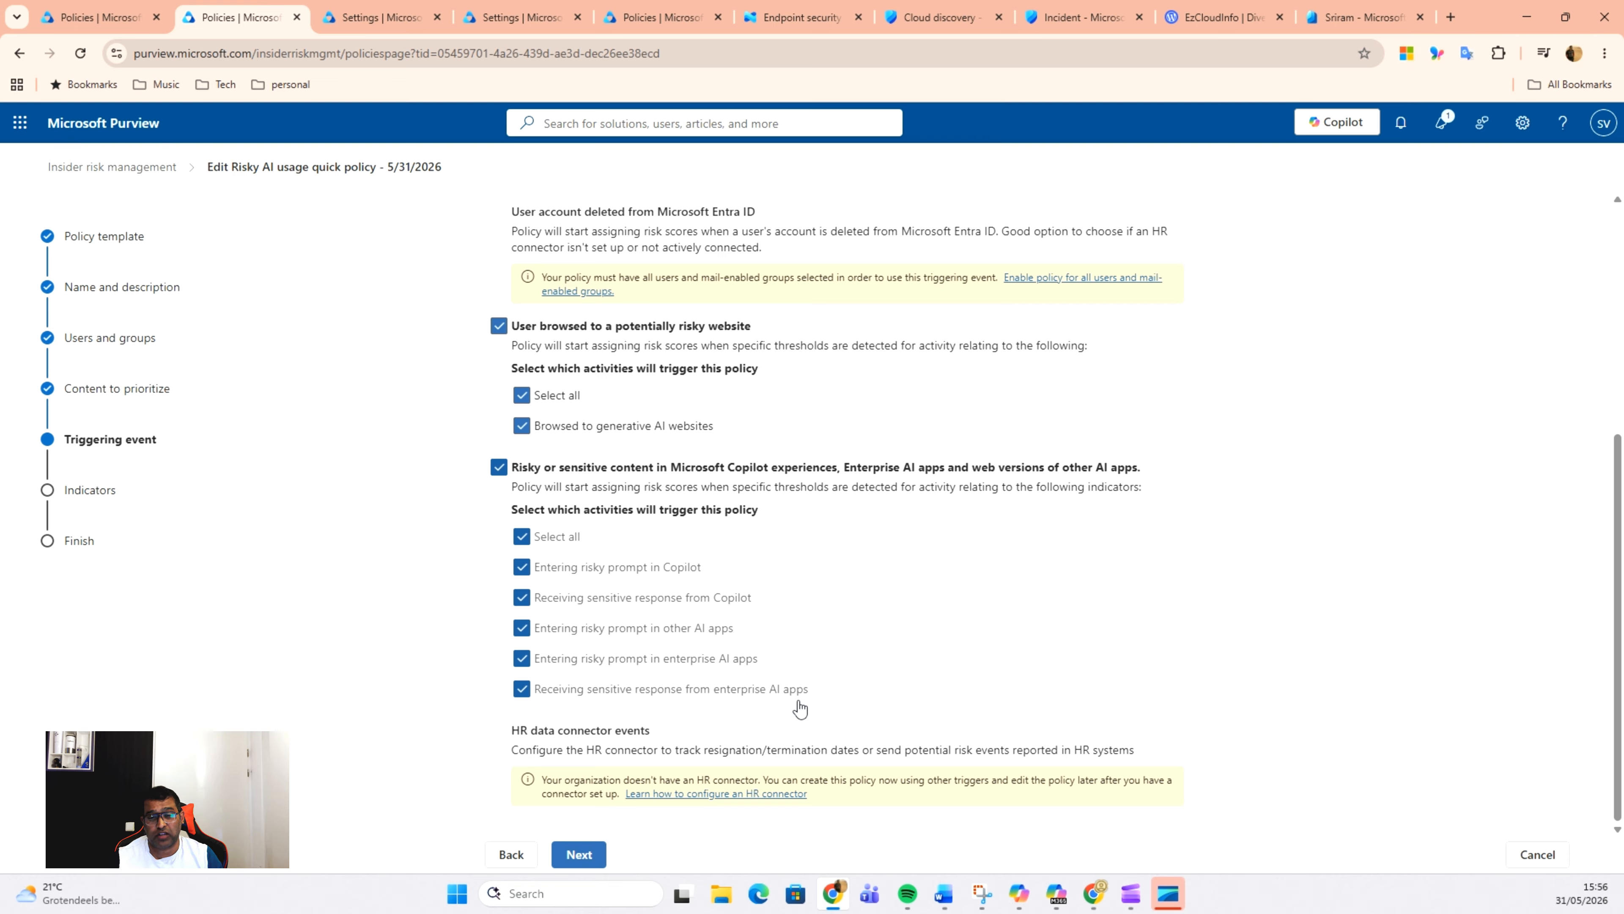
{"action": "left_click", "coordinate": [580, 857]}
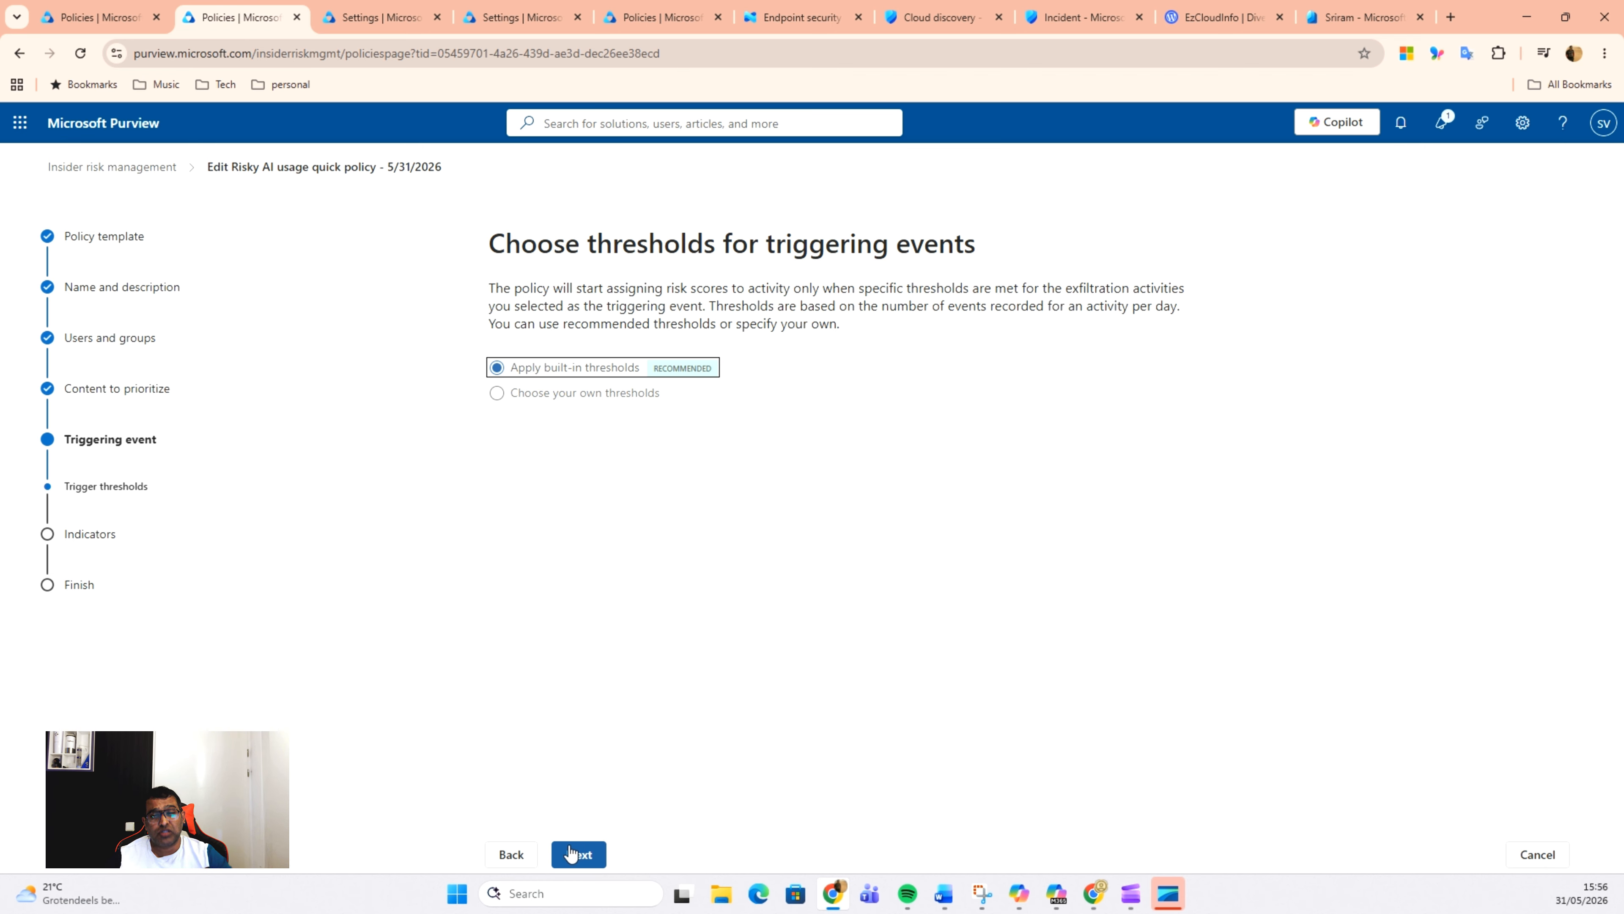
{"action": "key", "text": "alt+Tab"}
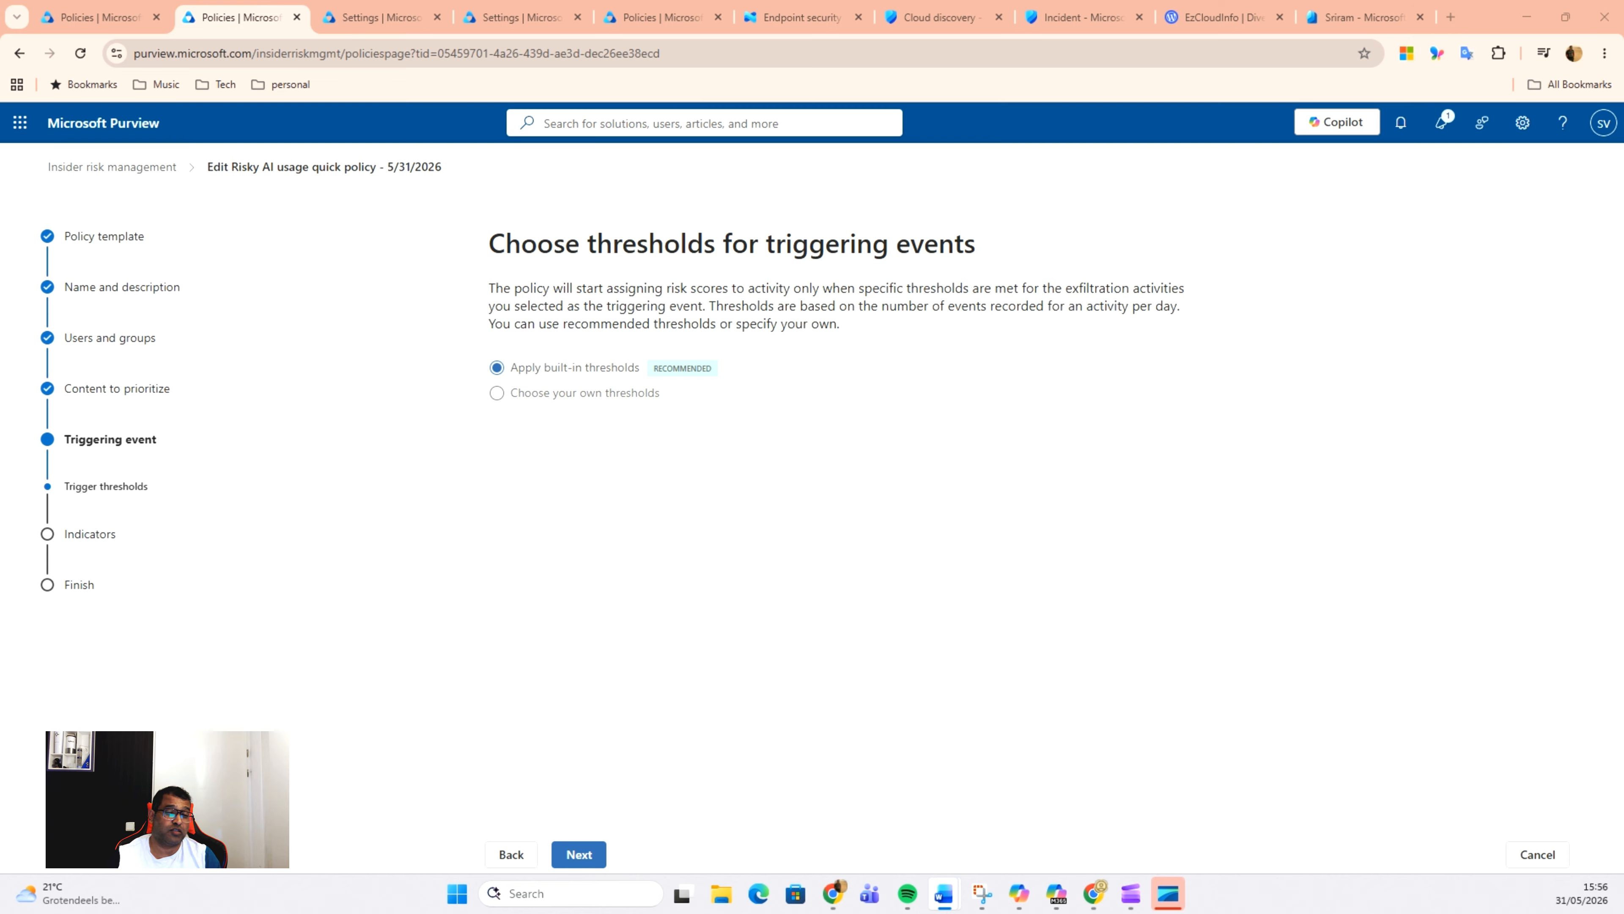
{"action": "left_click", "coordinate": [592, 859]}
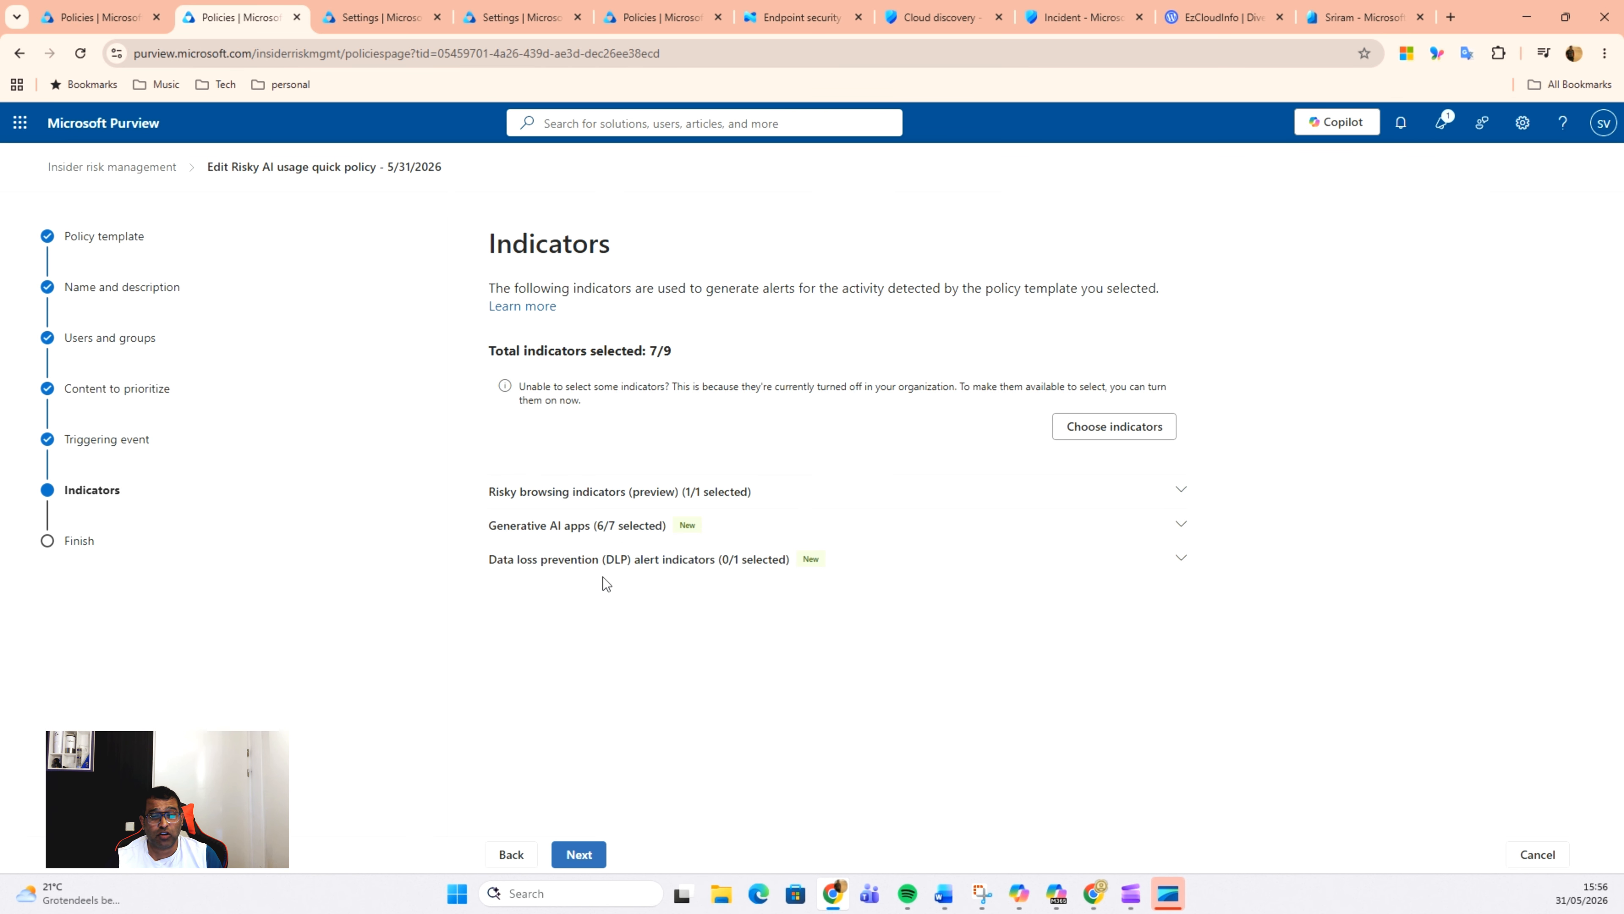
Step: Add the GDPR Enhanced policy to the DLP alert indicator that detects when DLP policies generate alerts, and save the indicator choices
{"action": "left_click", "coordinate": [816, 563]}
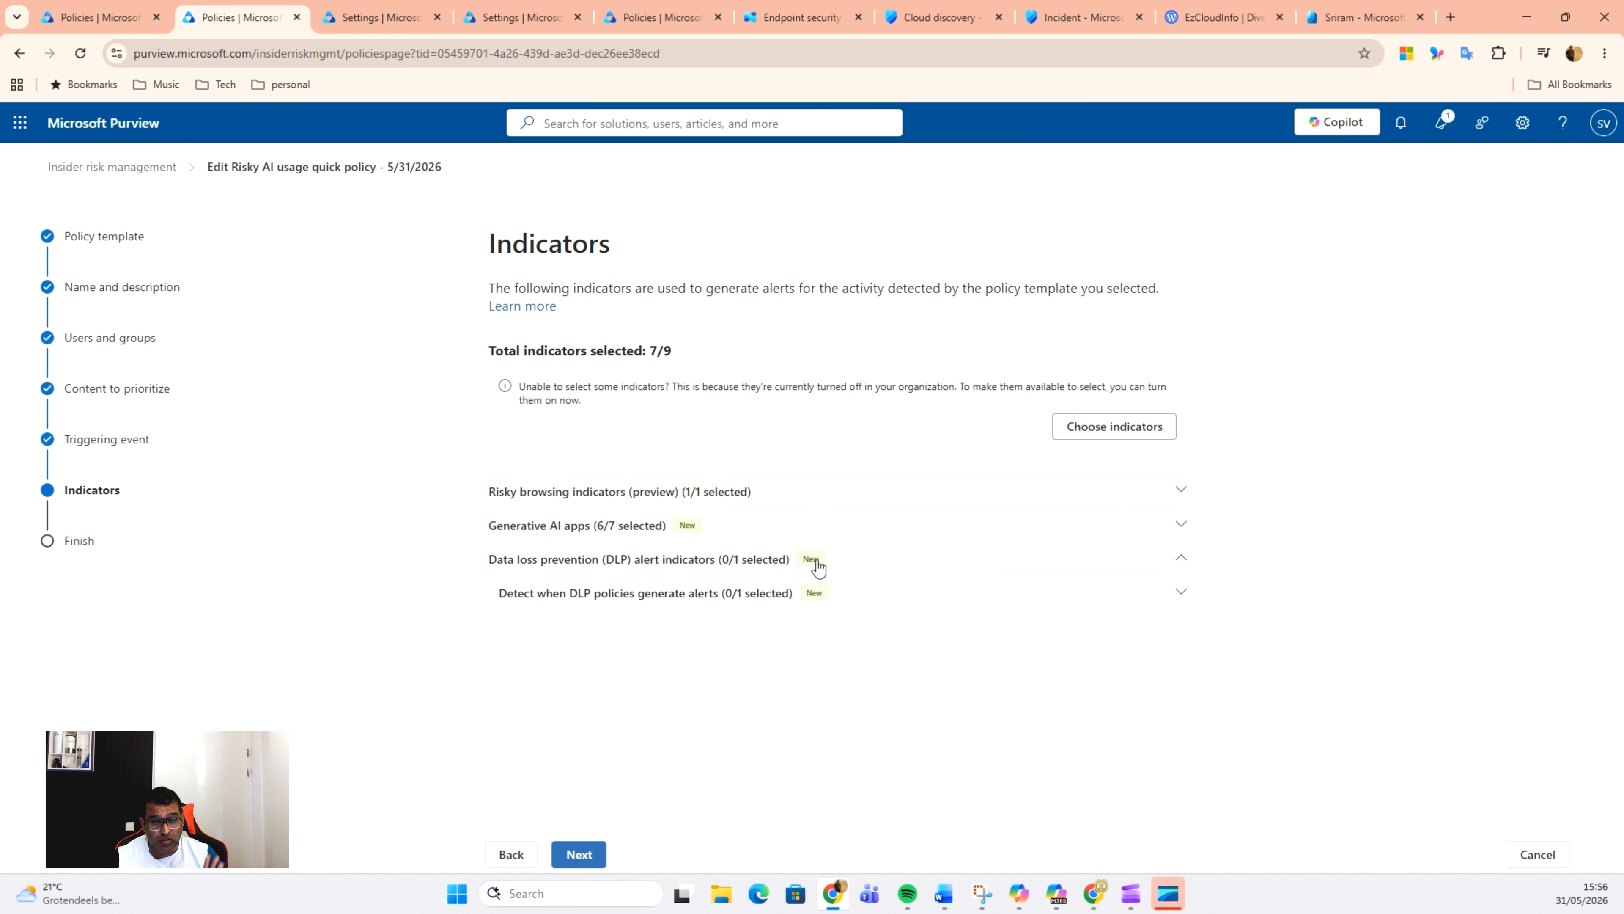
{"action": "left_click", "coordinate": [817, 602]}
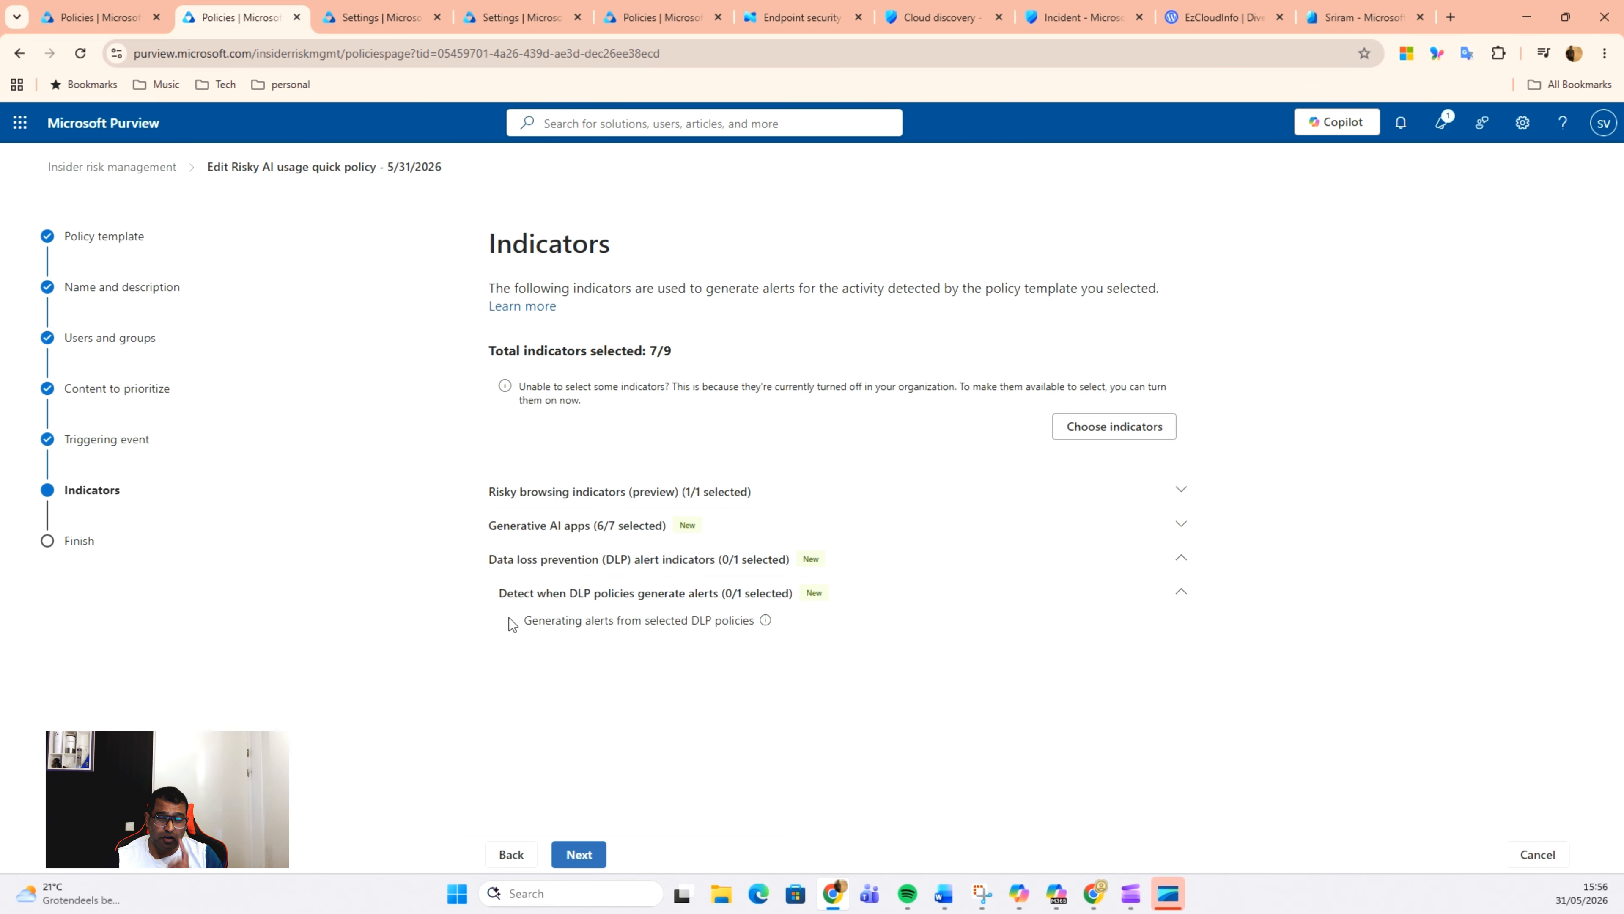
{"action": "left_click", "coordinate": [1123, 430]}
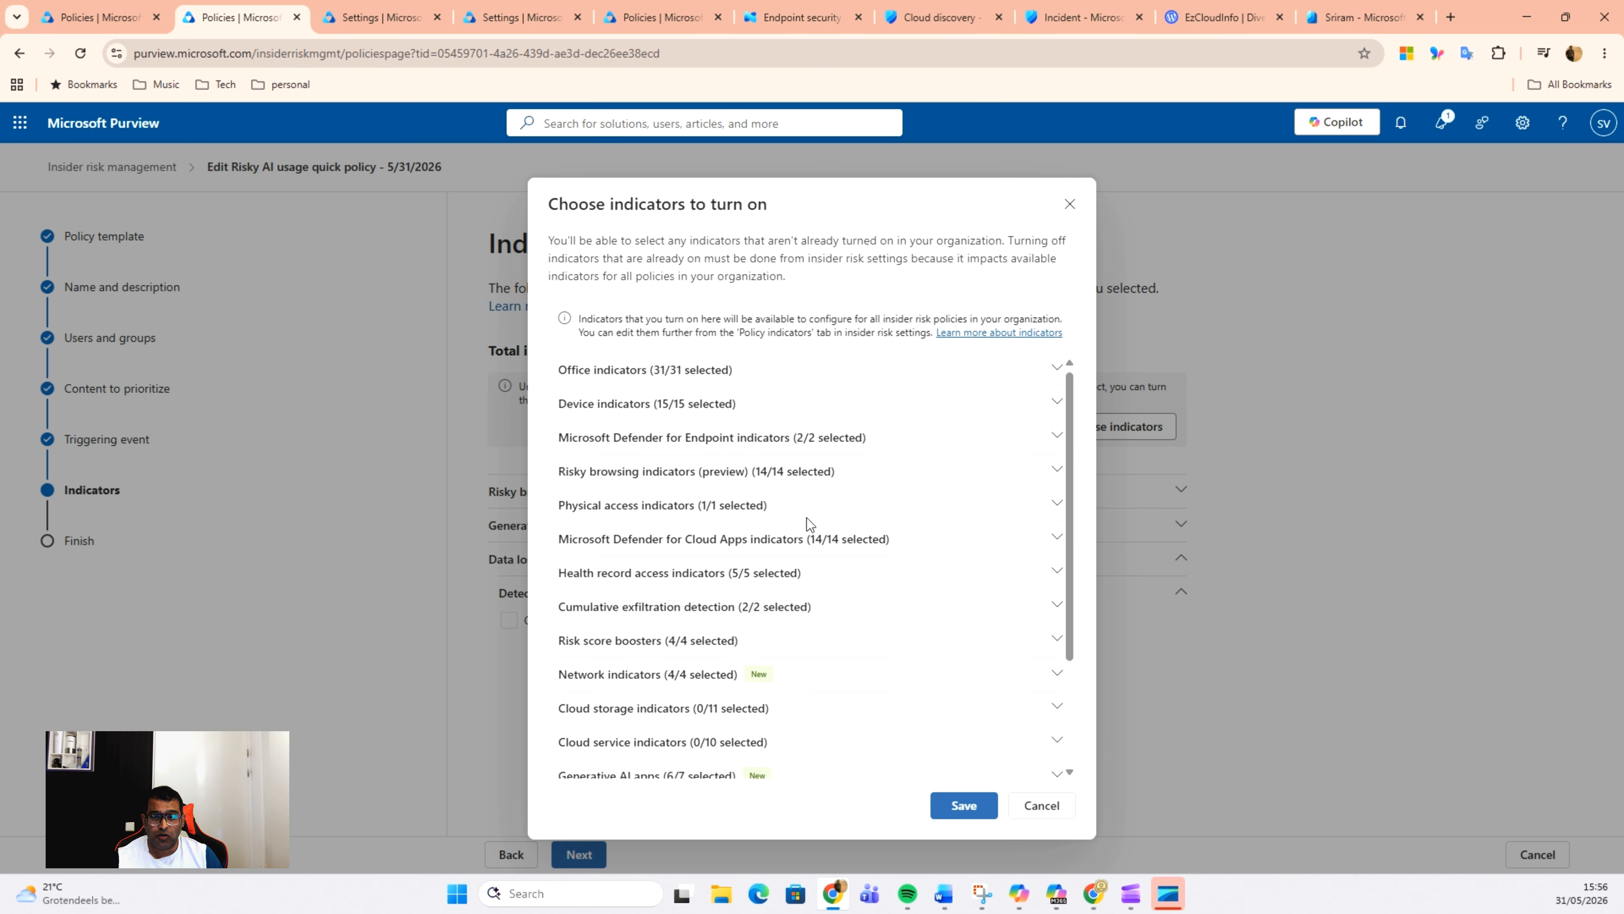
{"action": "scroll", "coordinate": [806, 521], "scroll_direction": "down", "scroll_amount": 3}
{"action": "left_click", "coordinate": [1048, 765]}
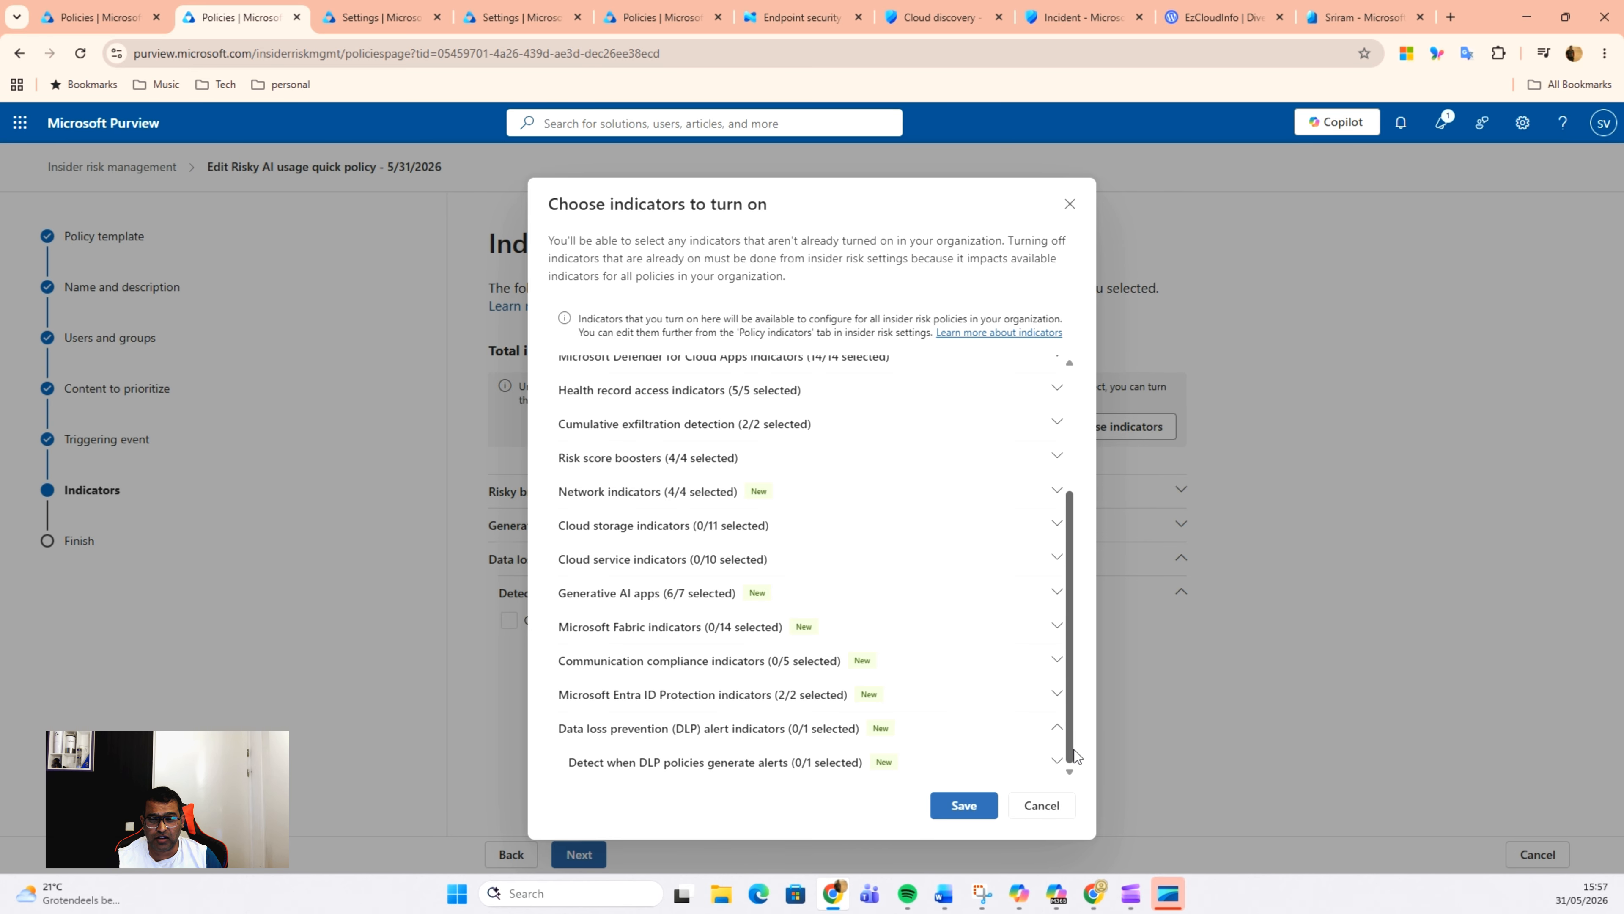
{"action": "left_click", "coordinate": [1057, 760]}
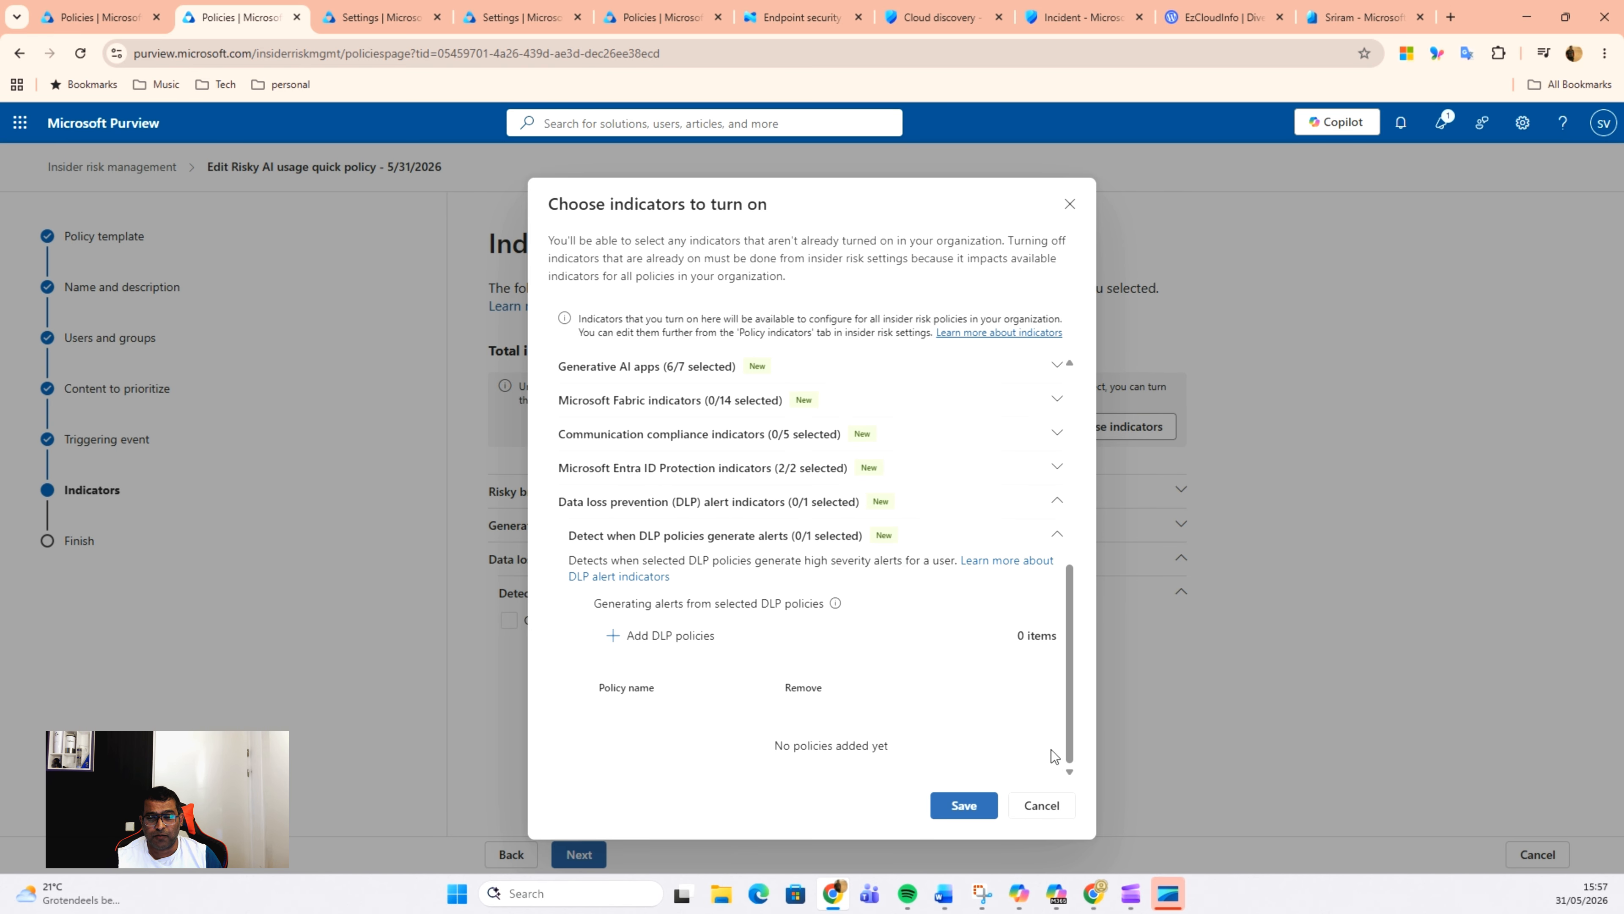
{"action": "left_click", "coordinate": [641, 636]}
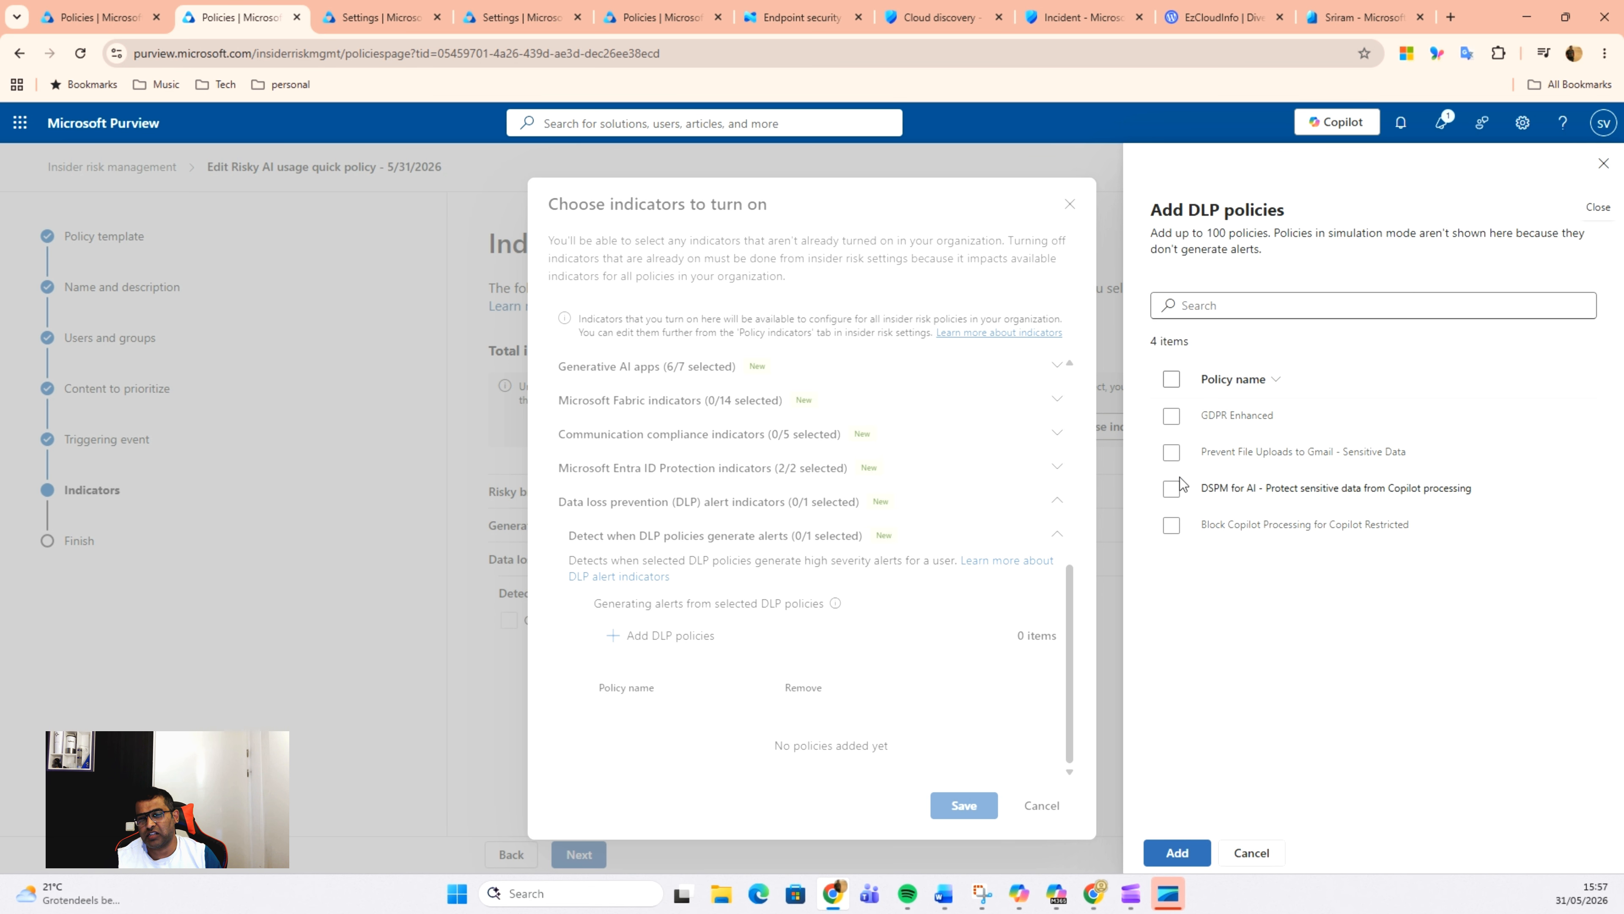
{"action": "left_click", "coordinate": [1168, 420]}
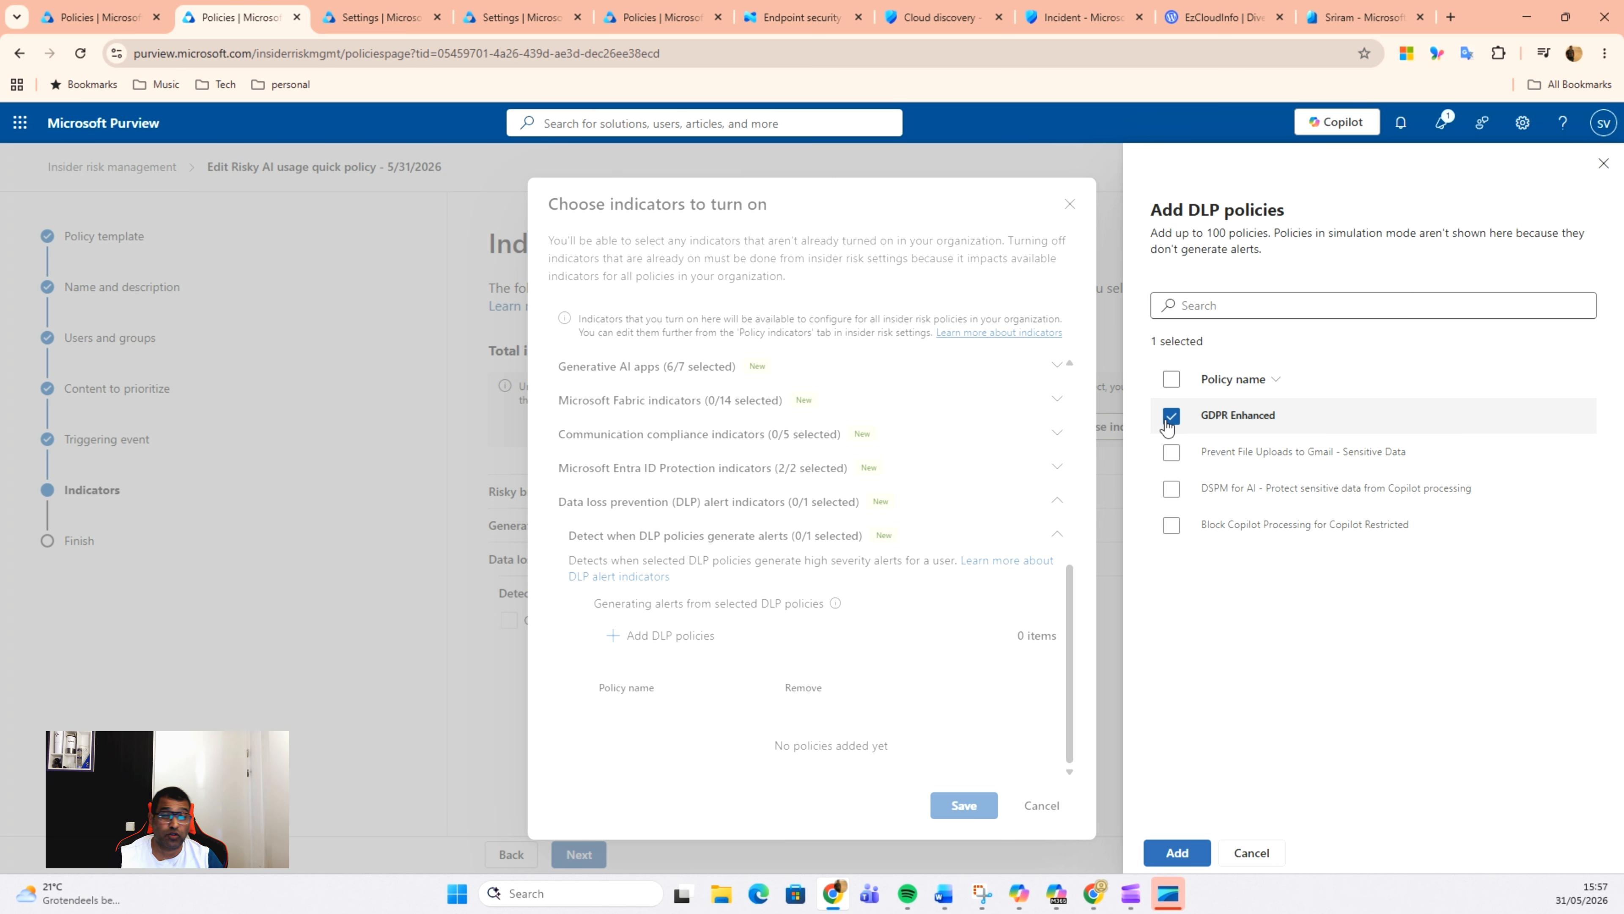
{"action": "left_click", "coordinate": [1183, 853]}
{"action": "left_click", "coordinate": [971, 805]}
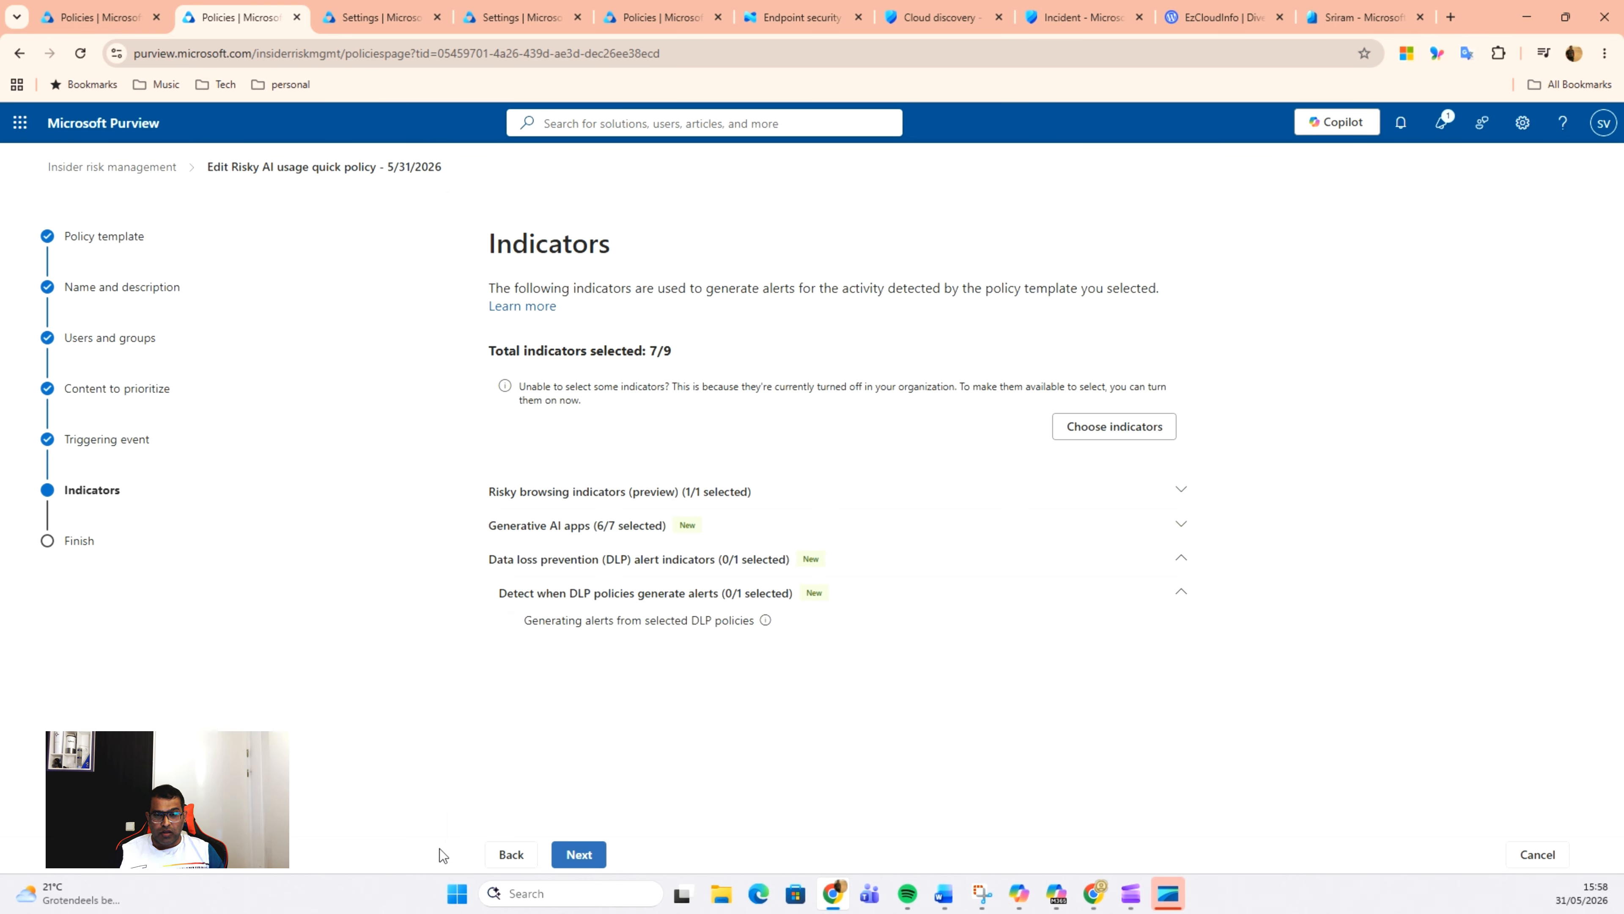
Step: Enable the label downgrade or removal then Copilot access sequence and the risk score booster for activity above the user's usual daily activity
{"action": "left_click", "coordinate": [577, 857]}
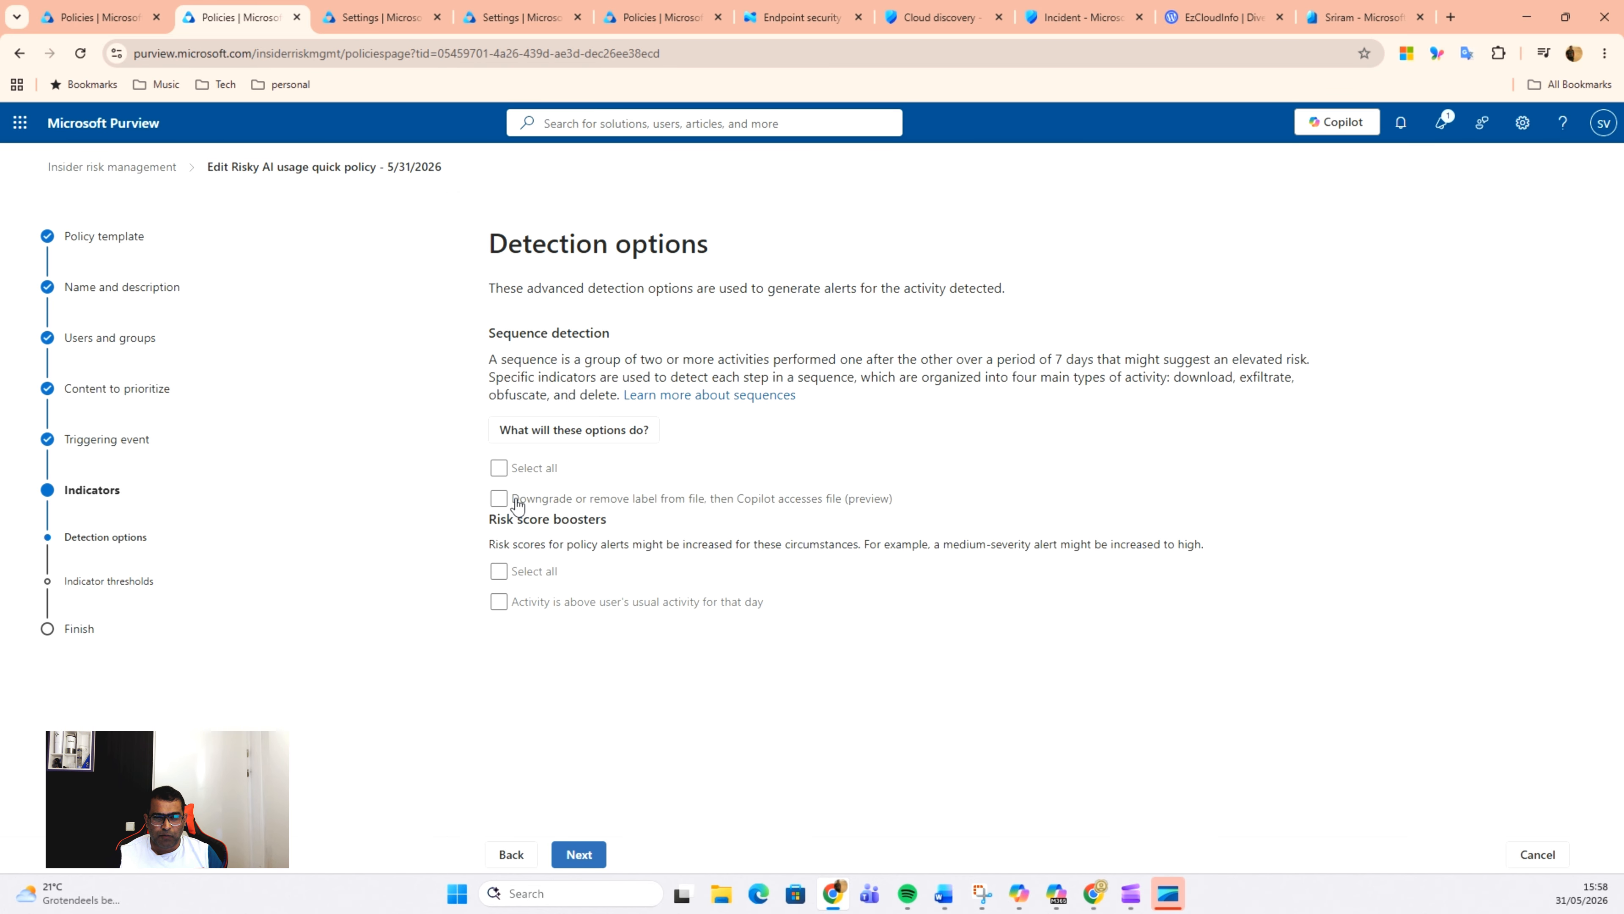
{"action": "left_click", "coordinate": [498, 502]}
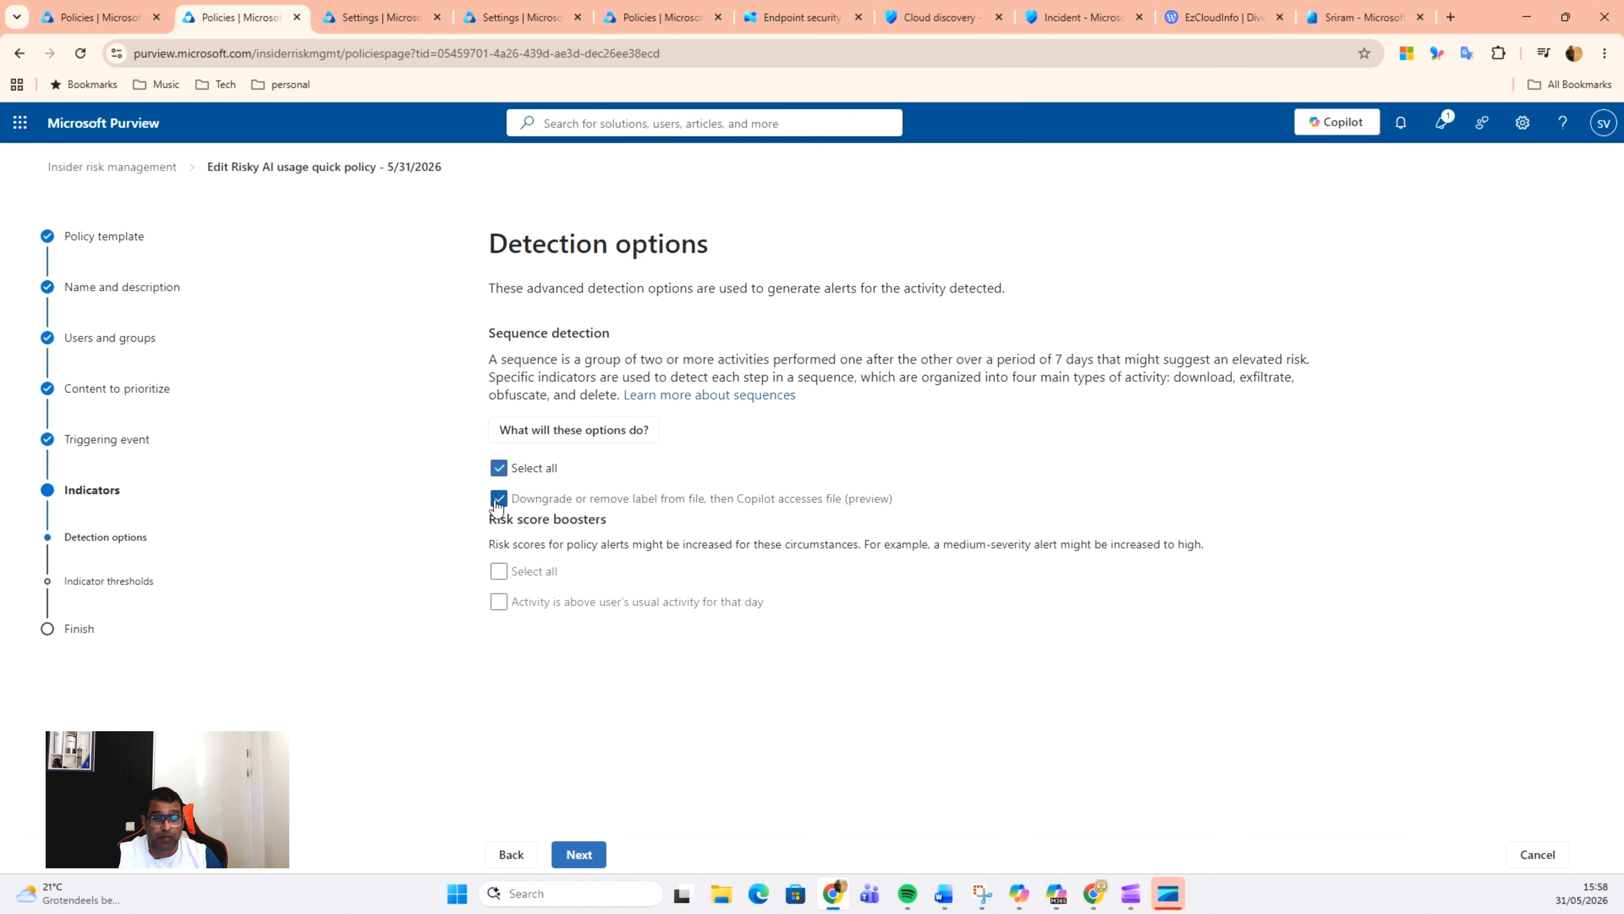
{"action": "left_click", "coordinate": [502, 603]}
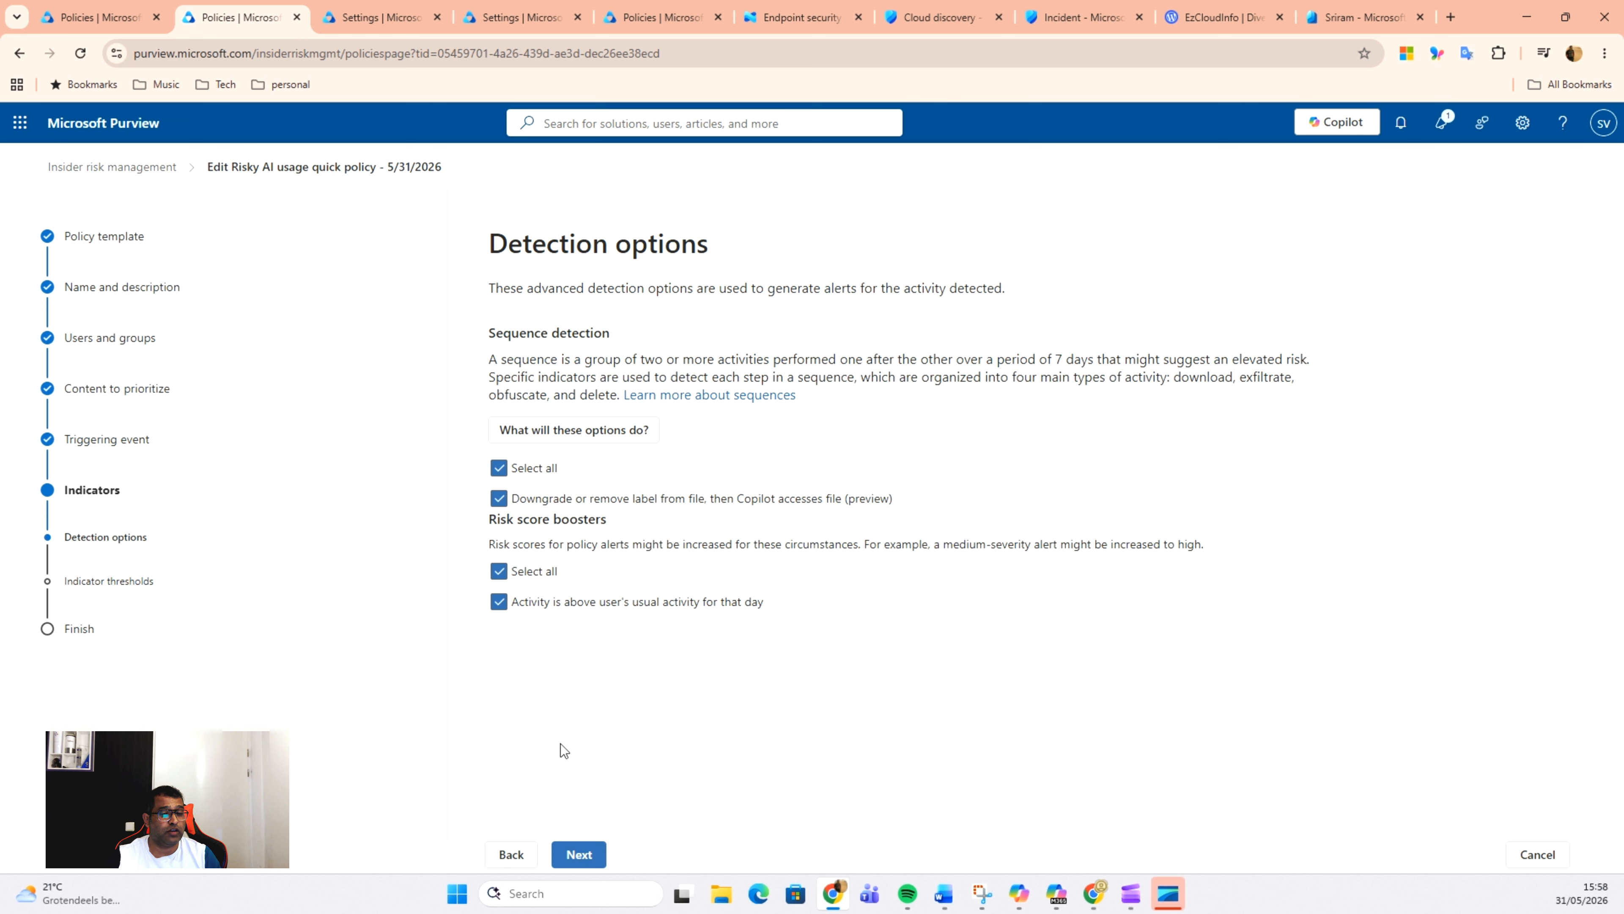
{"action": "left_click", "coordinate": [577, 857]}
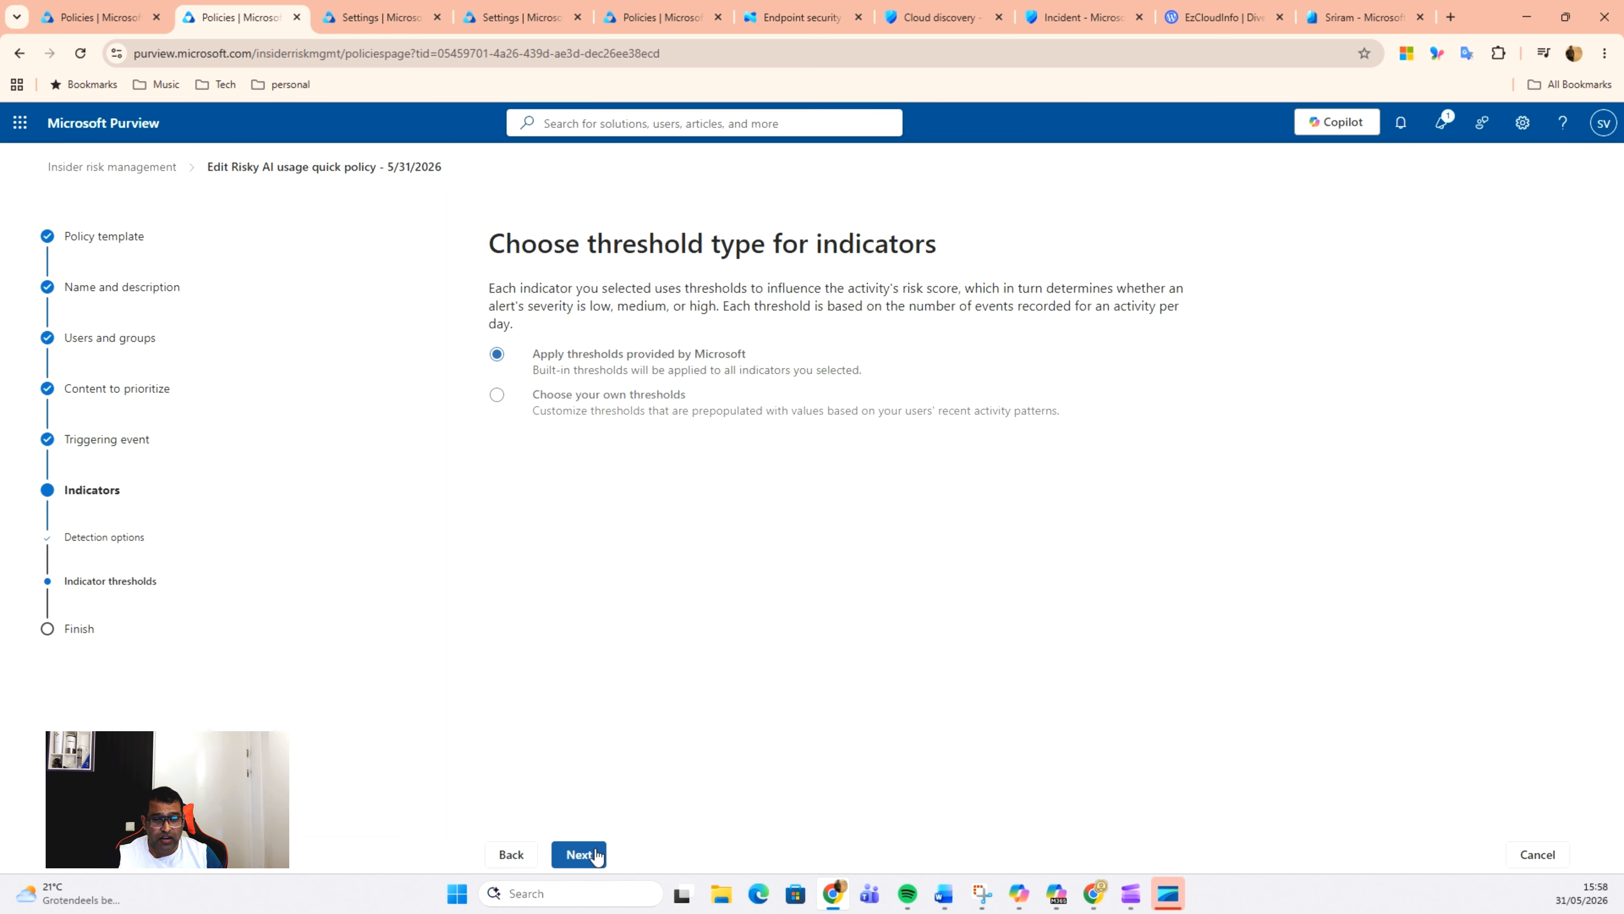
Step: Keep the thresholds provided by Microsoft for the indicators, and submit the policy with all alert email options selected
{"action": "left_click", "coordinate": [593, 855]}
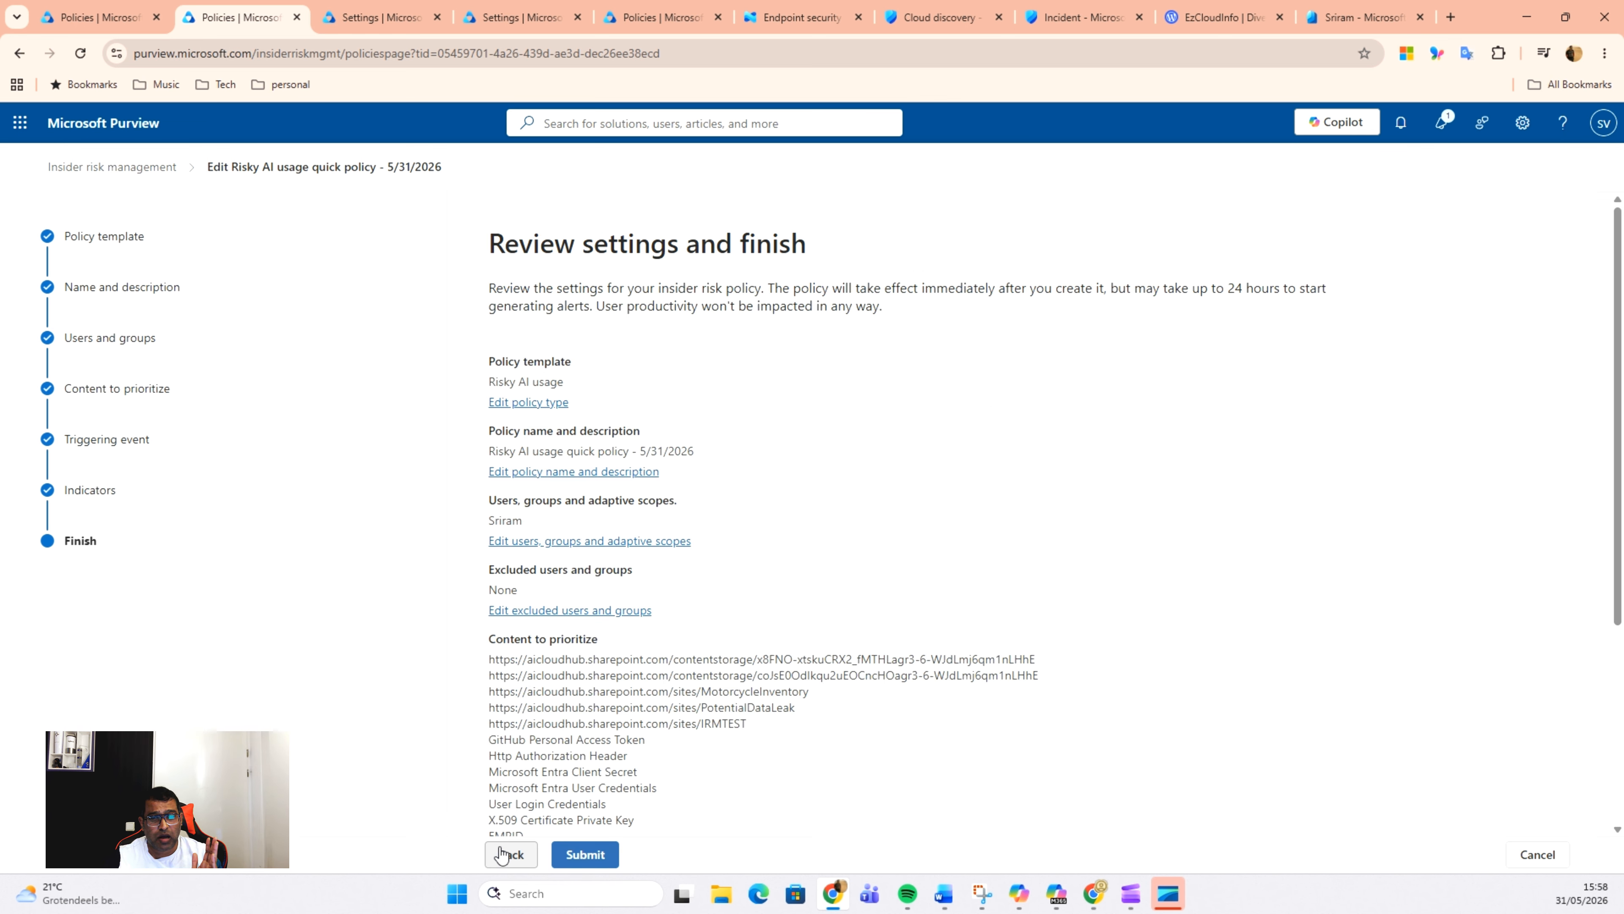
{"action": "left_click", "coordinate": [511, 854]}
{"action": "left_click", "coordinate": [601, 857]}
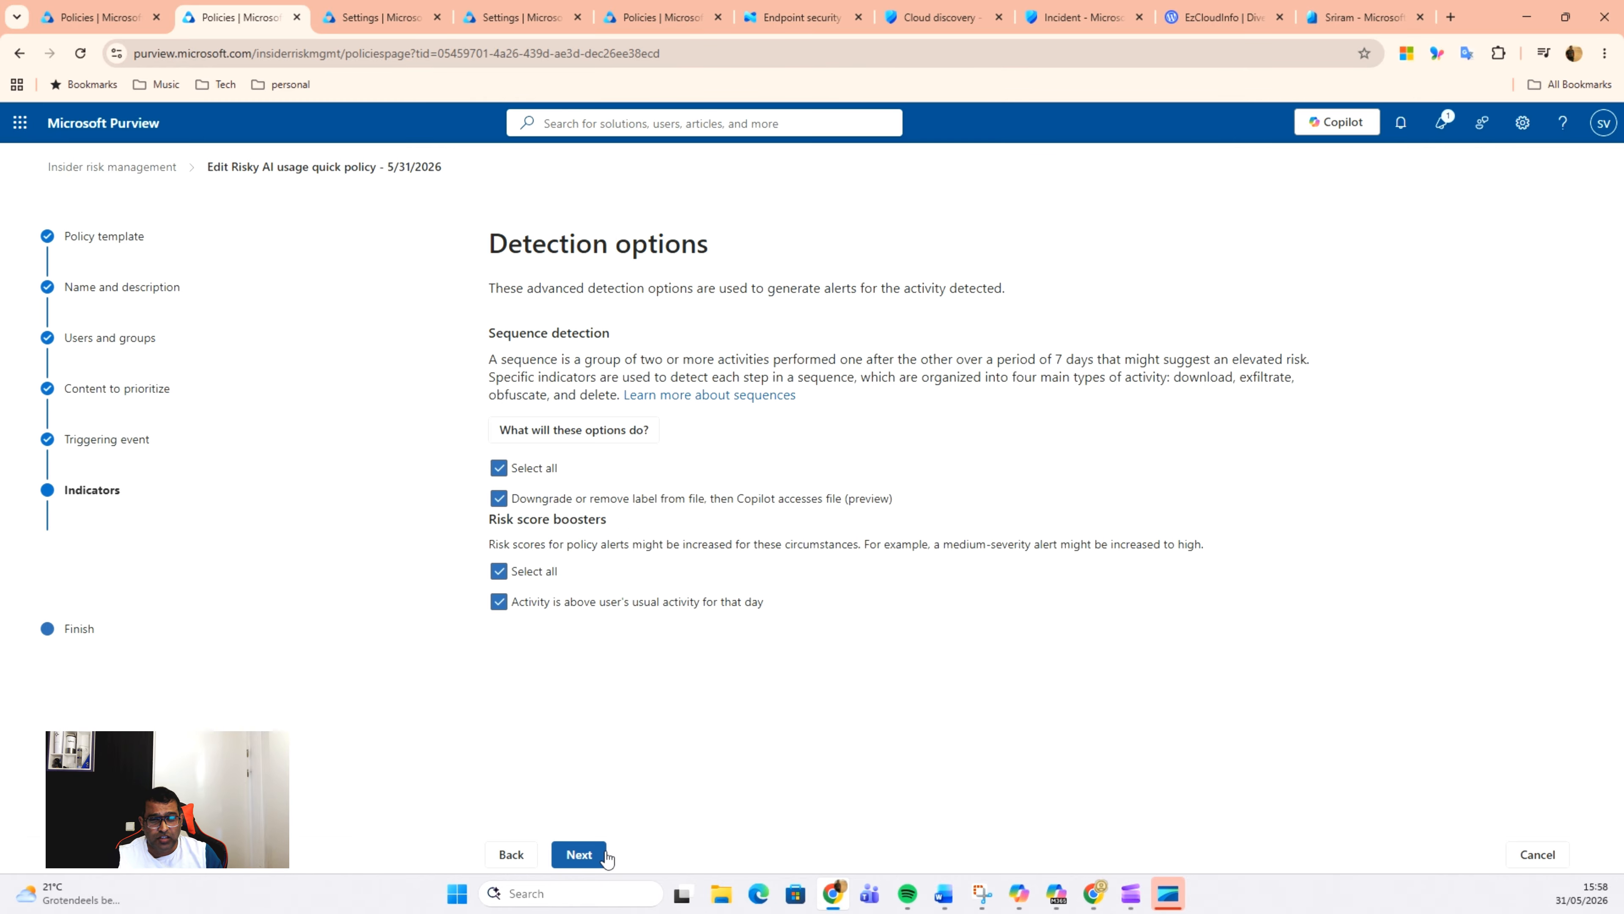
{"action": "left_click", "coordinate": [605, 857]}
{"action": "left_click", "coordinate": [606, 858]}
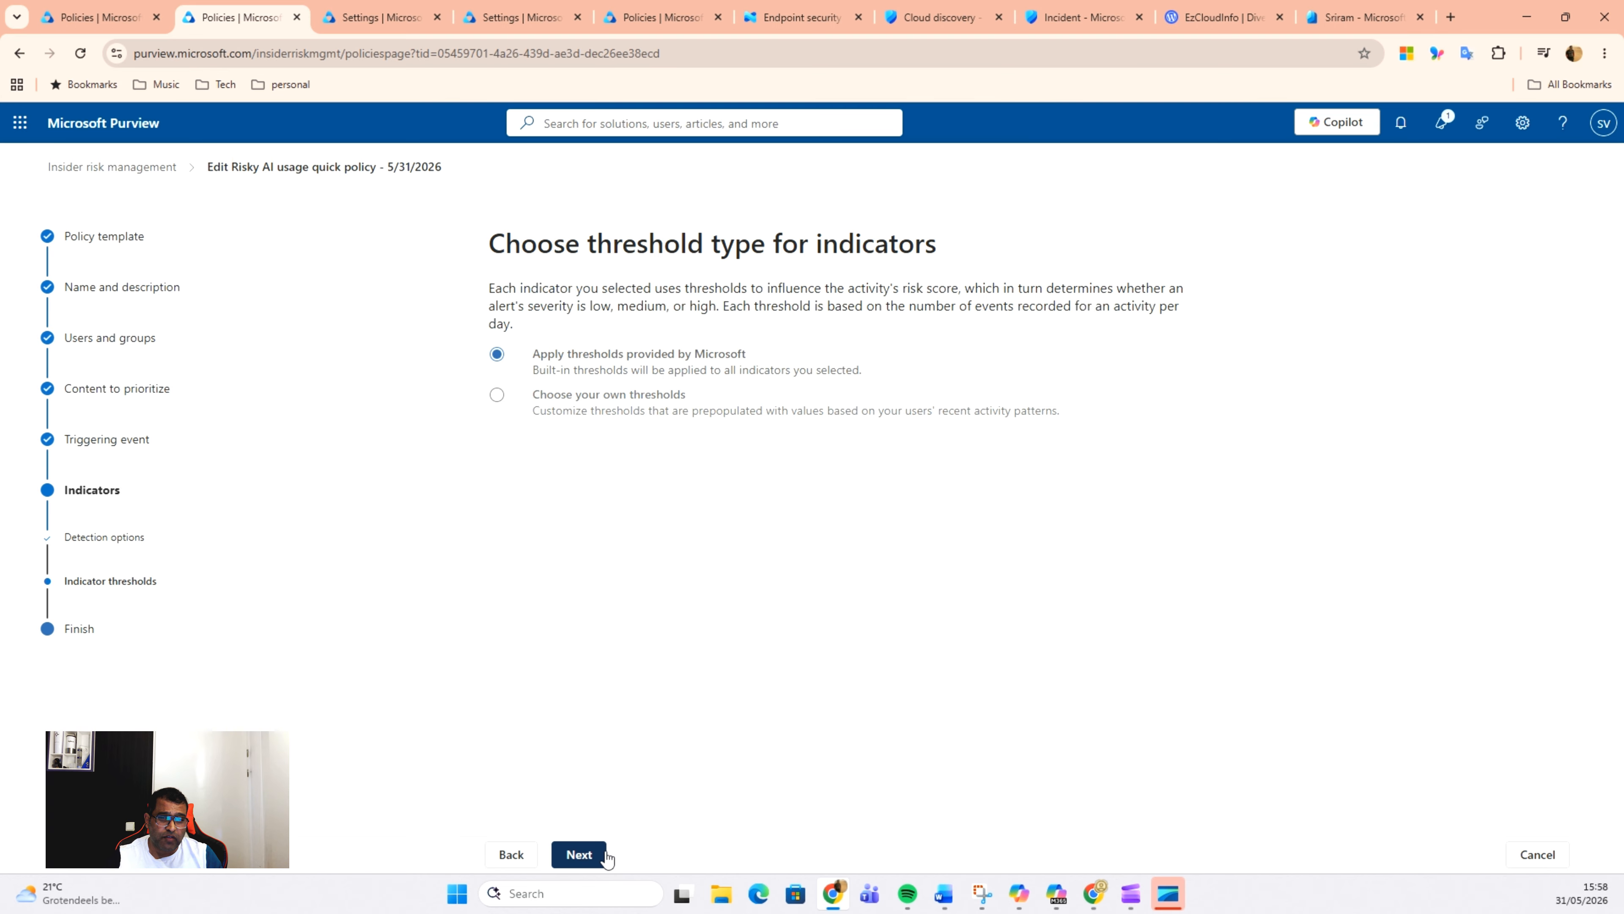
{"action": "left_click", "coordinate": [605, 855]}
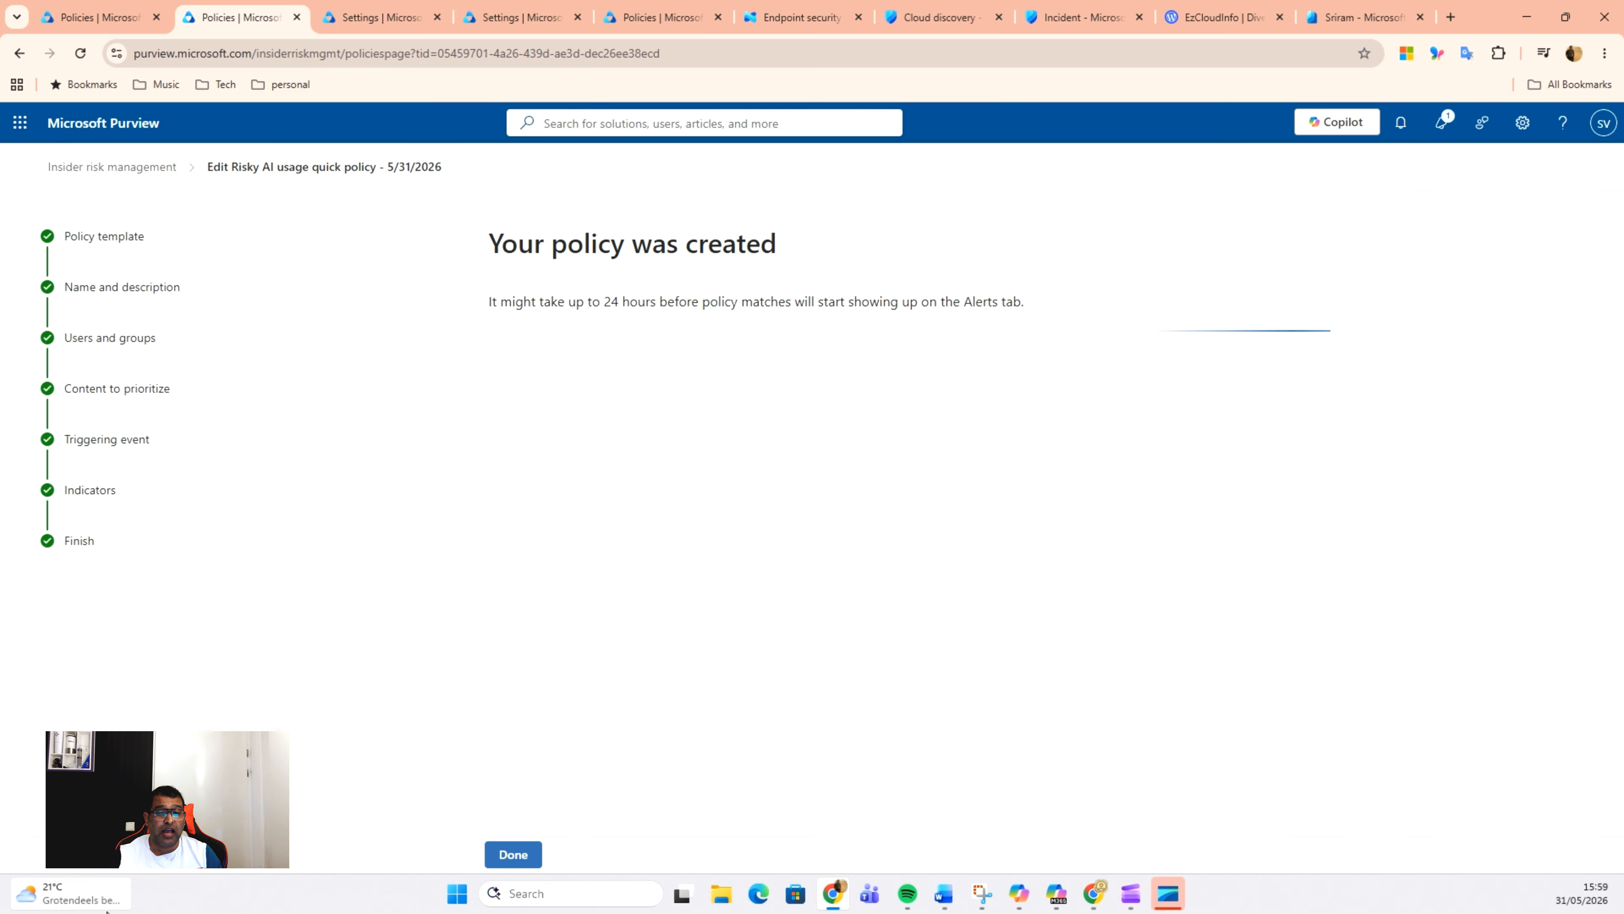
{"action": "left_click", "coordinate": [500, 856]}
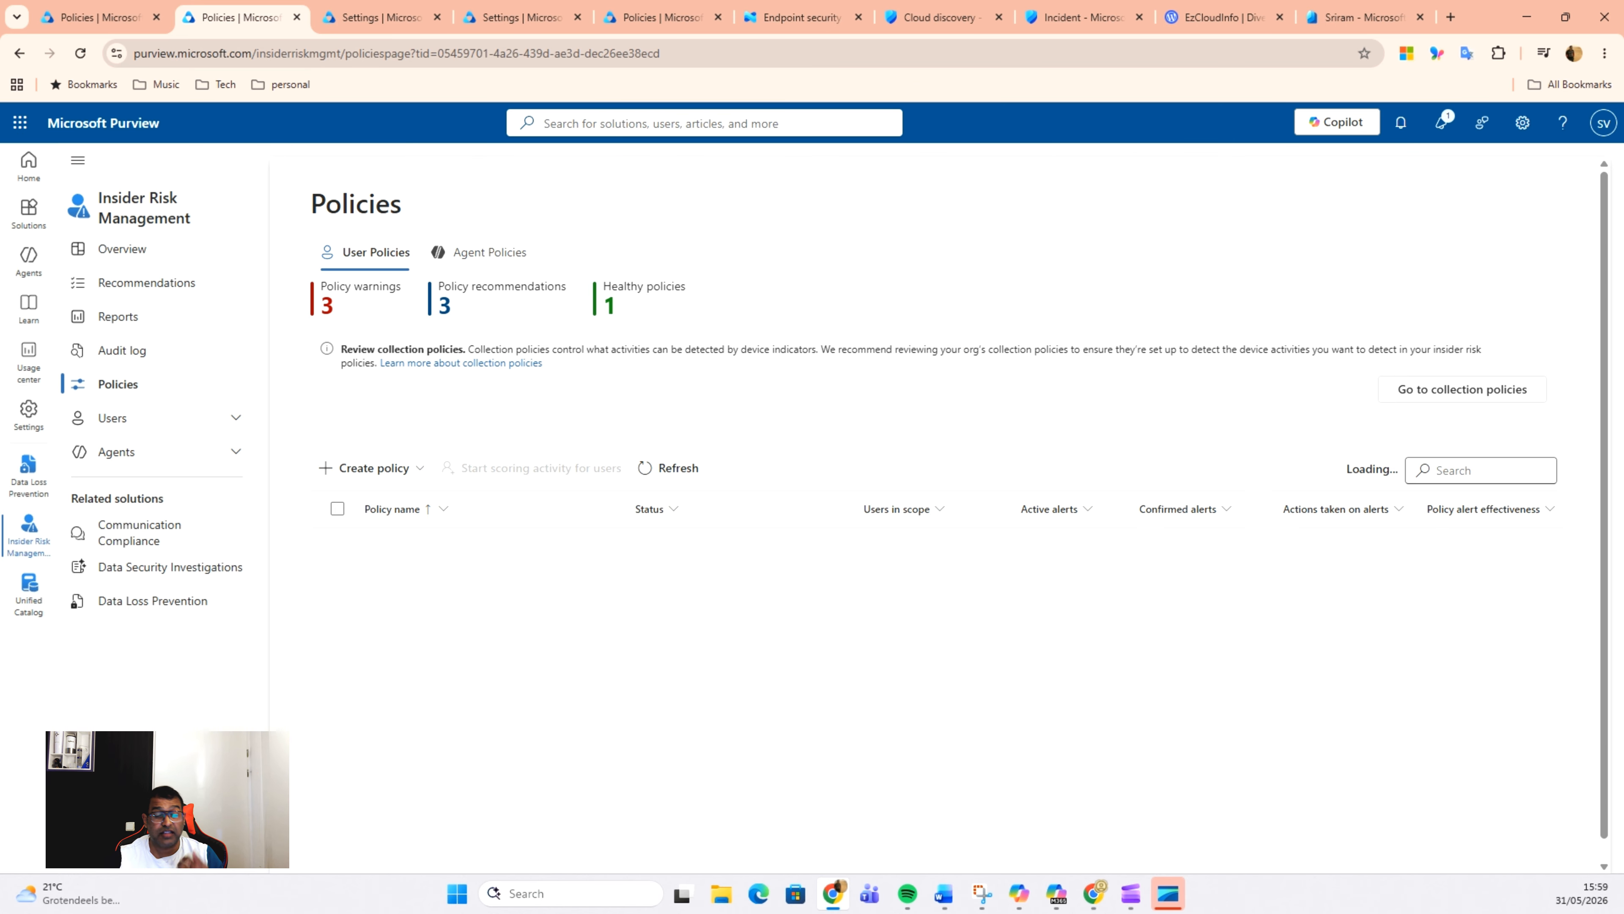